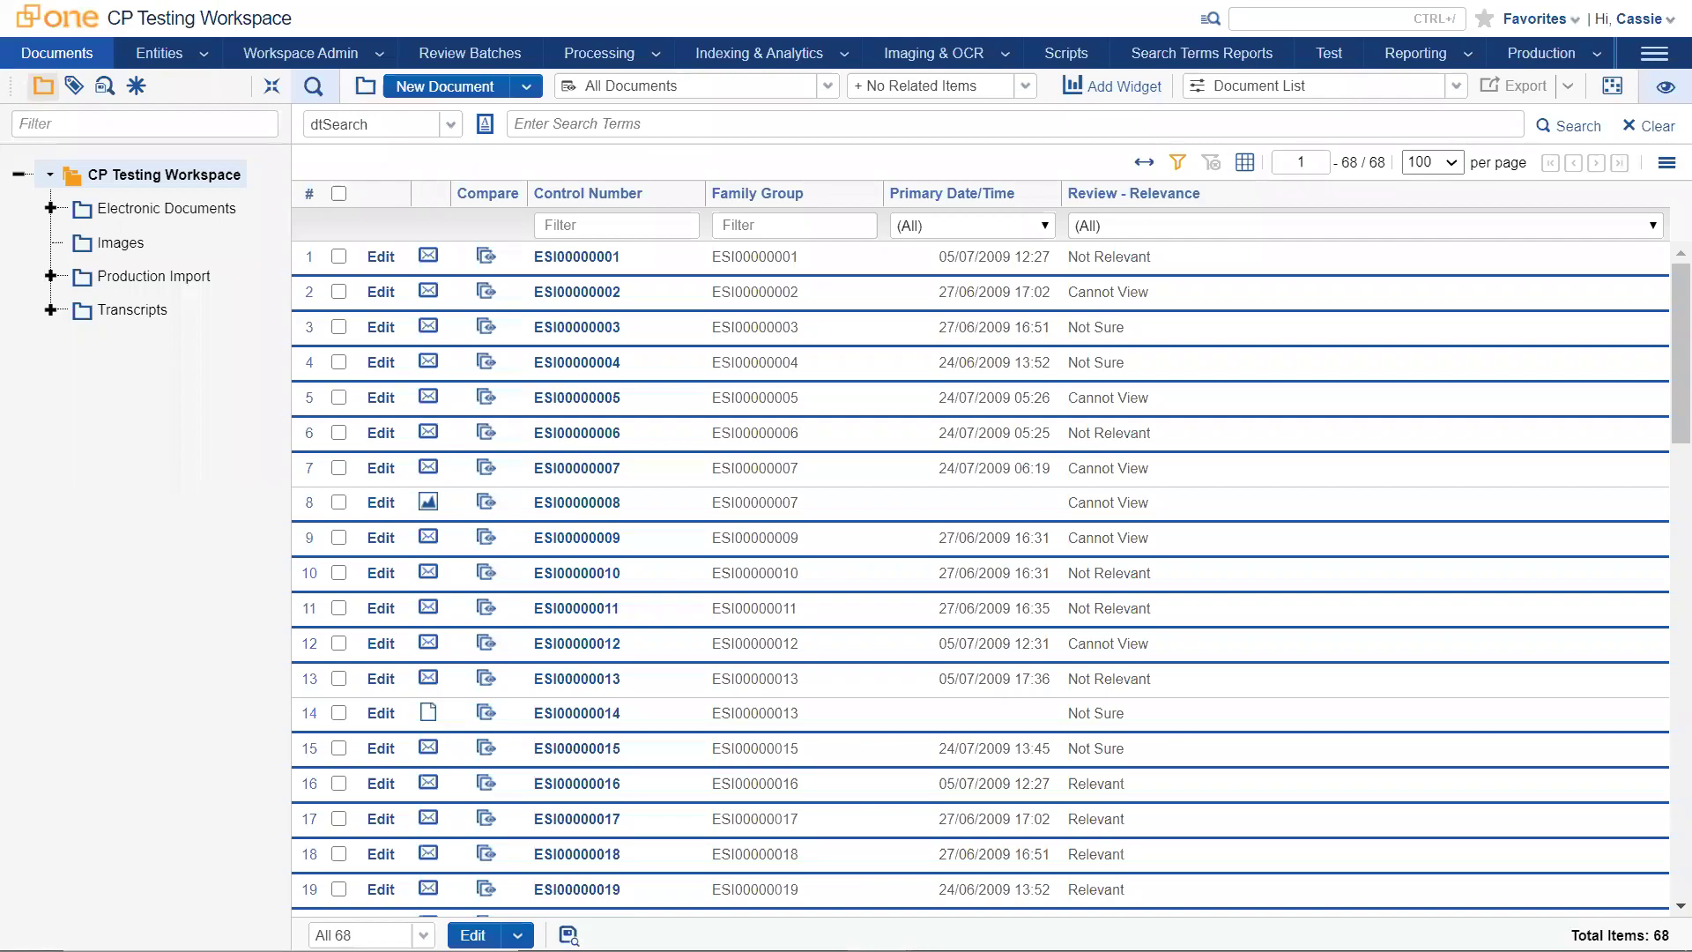
Step: Show the Saved Searches tree for CP Testing Workspace instead of document folders
left_click(211, 435)
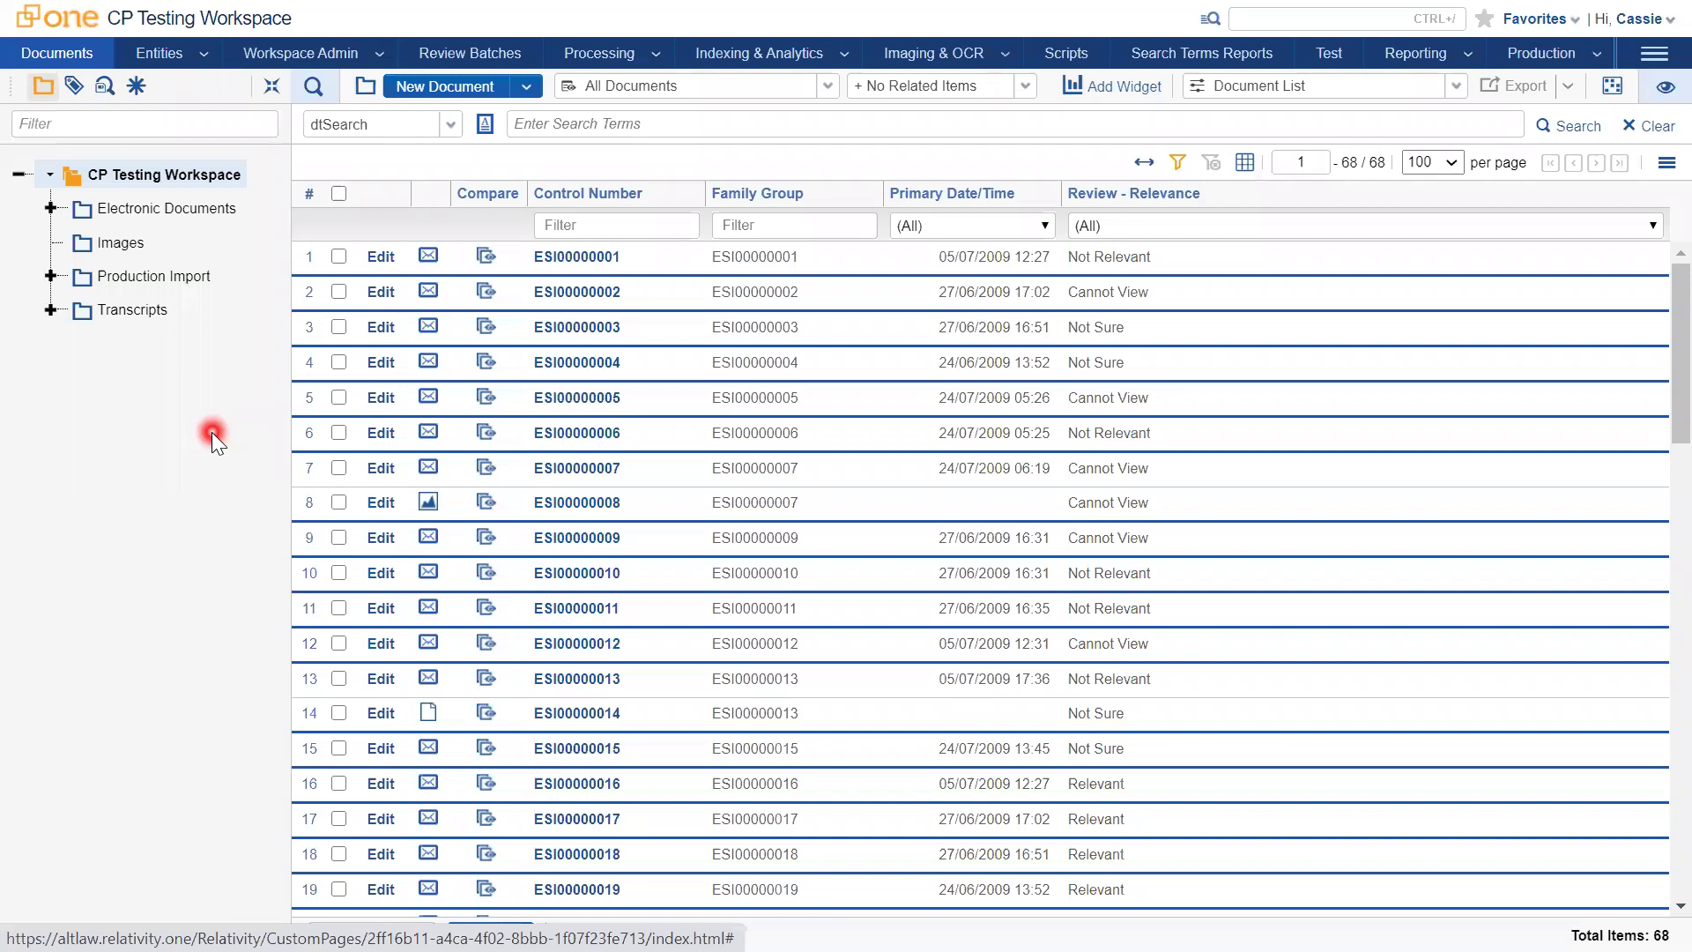
left_click(103, 87)
Step: Create a 'Legal Team Searches' search folder under the CP Testing Workspace root
left_click(179, 174)
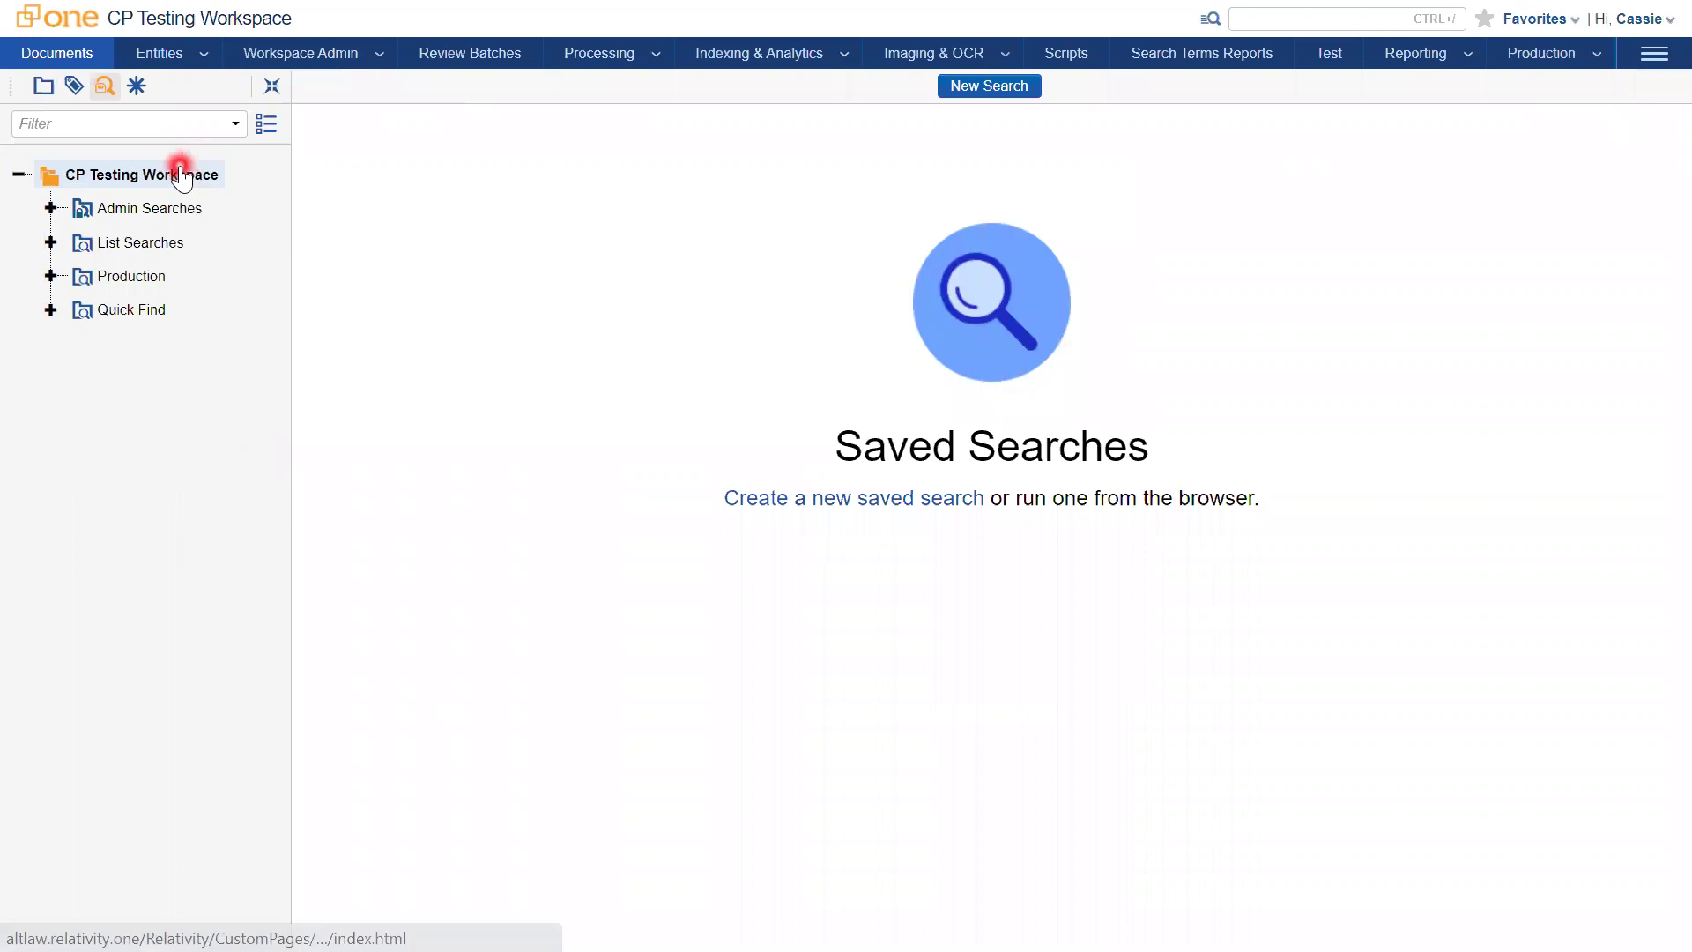
right_click(76, 178)
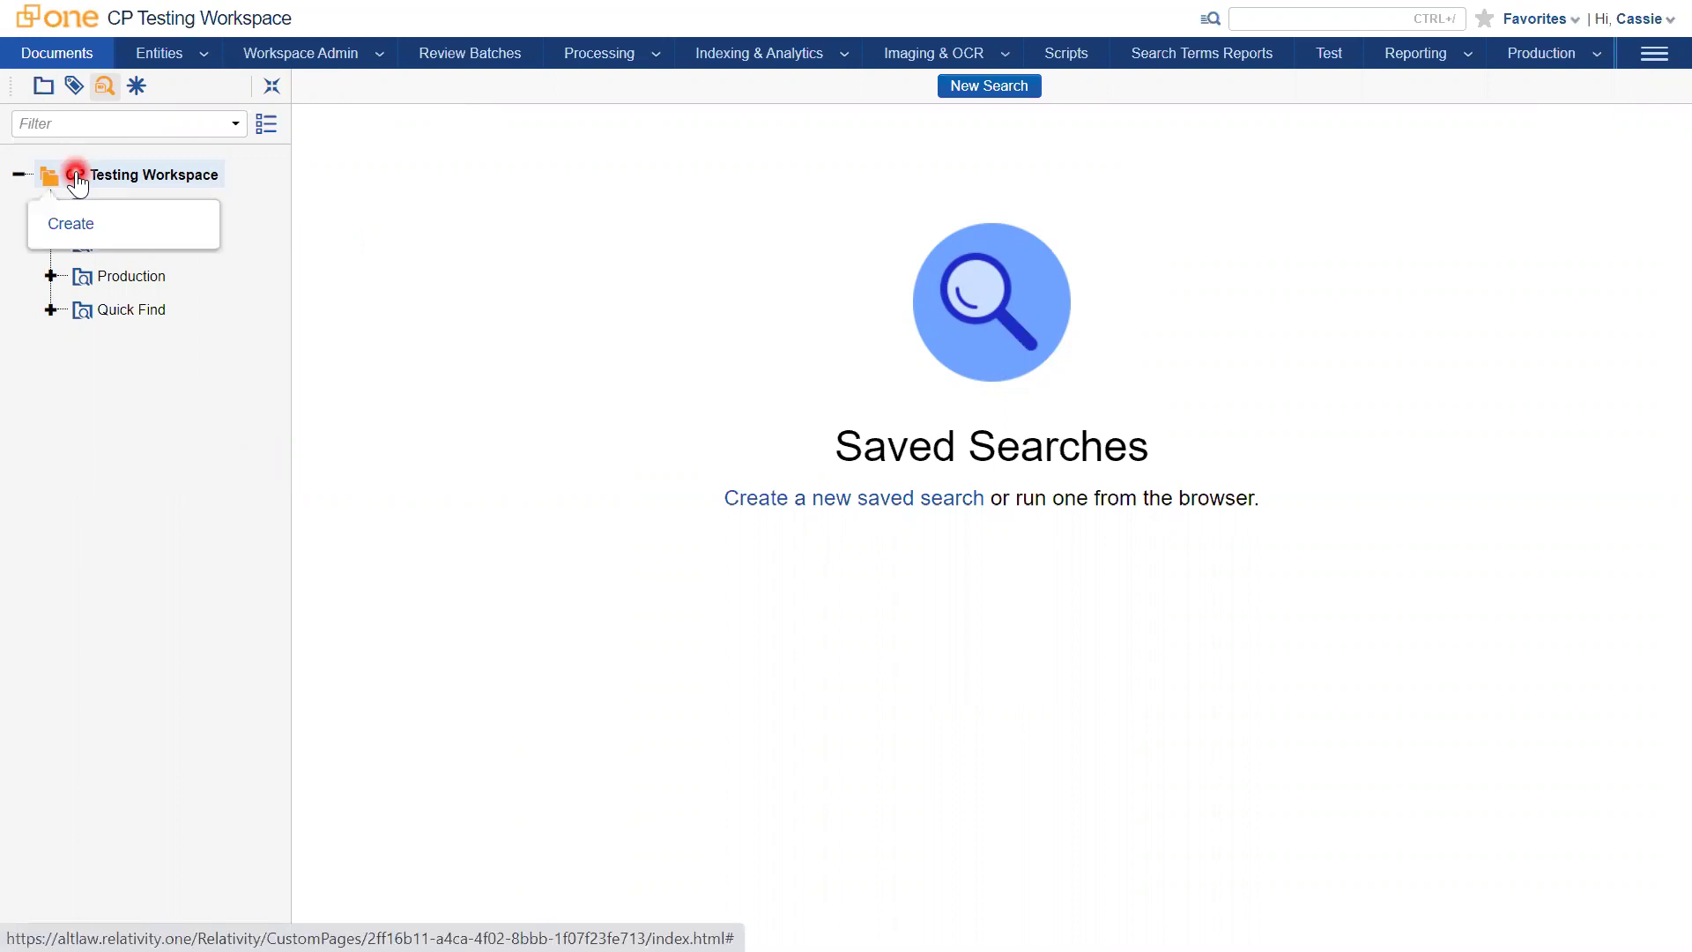
left_click(74, 224)
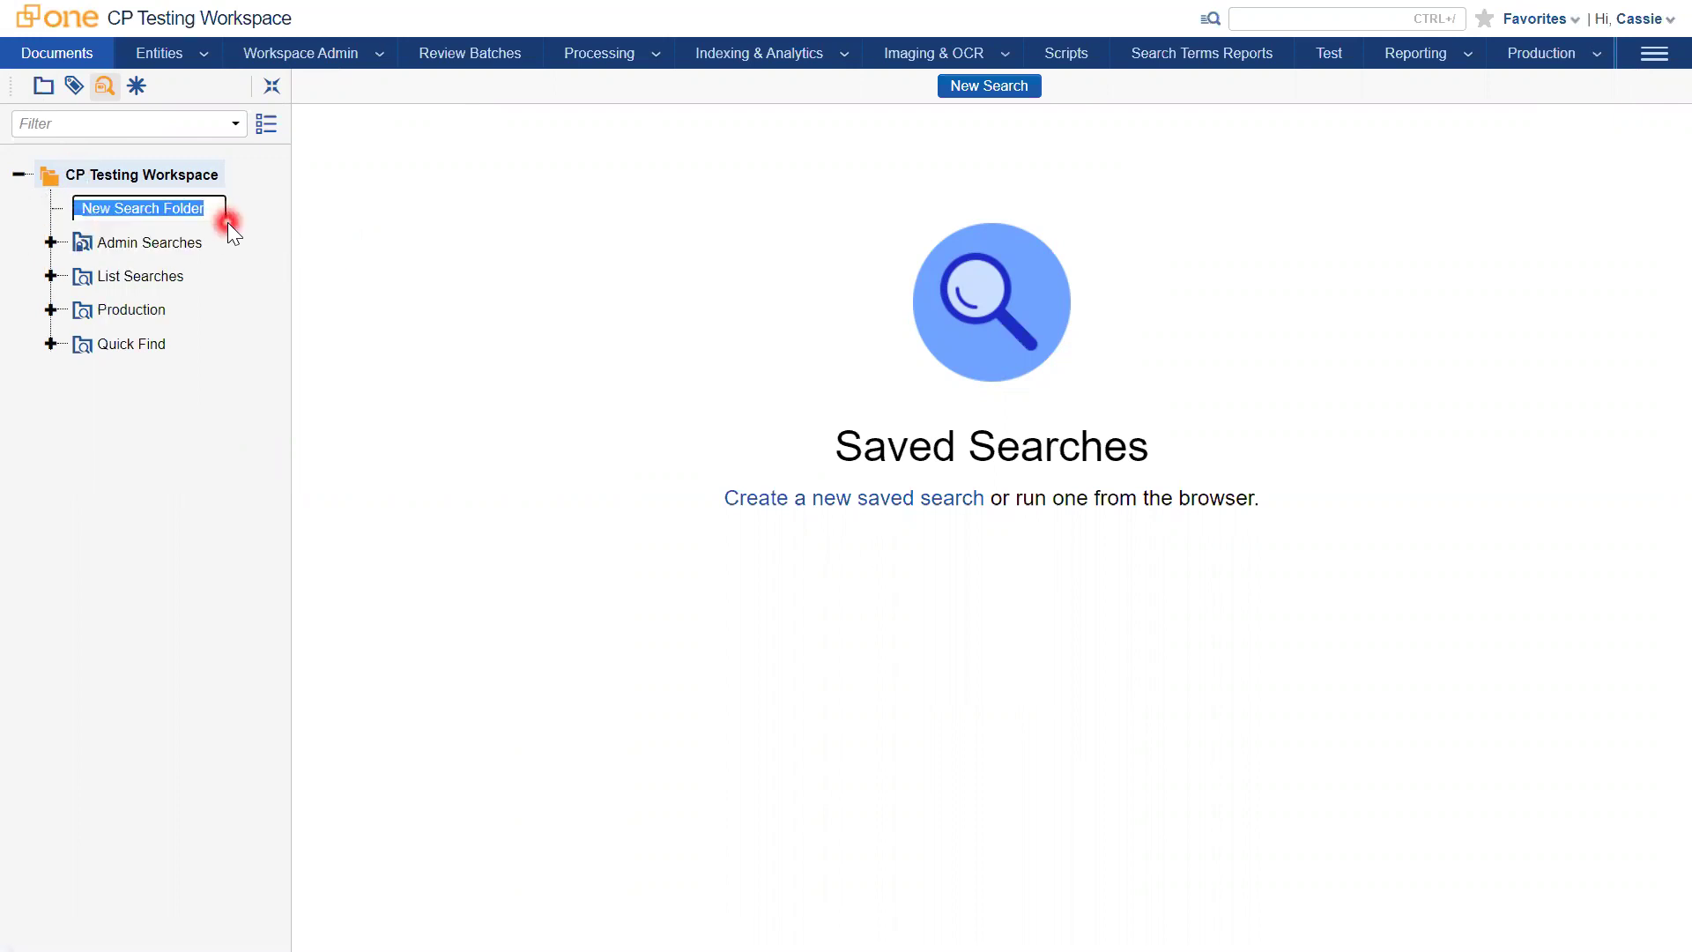
type("Legal Team Searches")
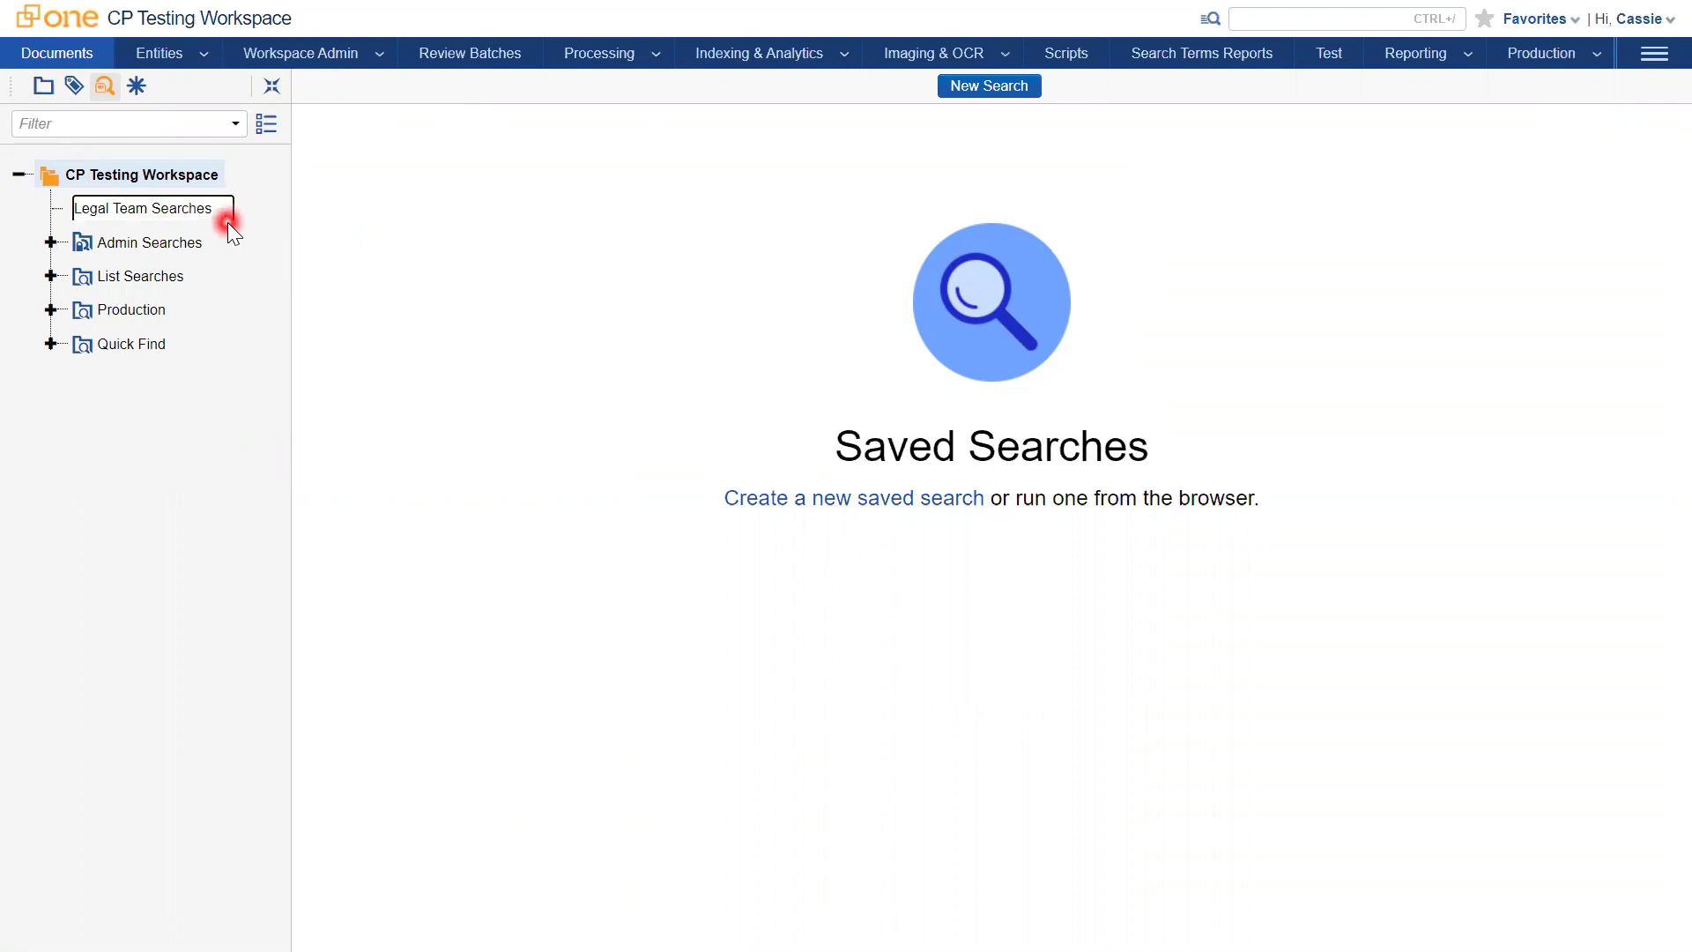
key("Return")
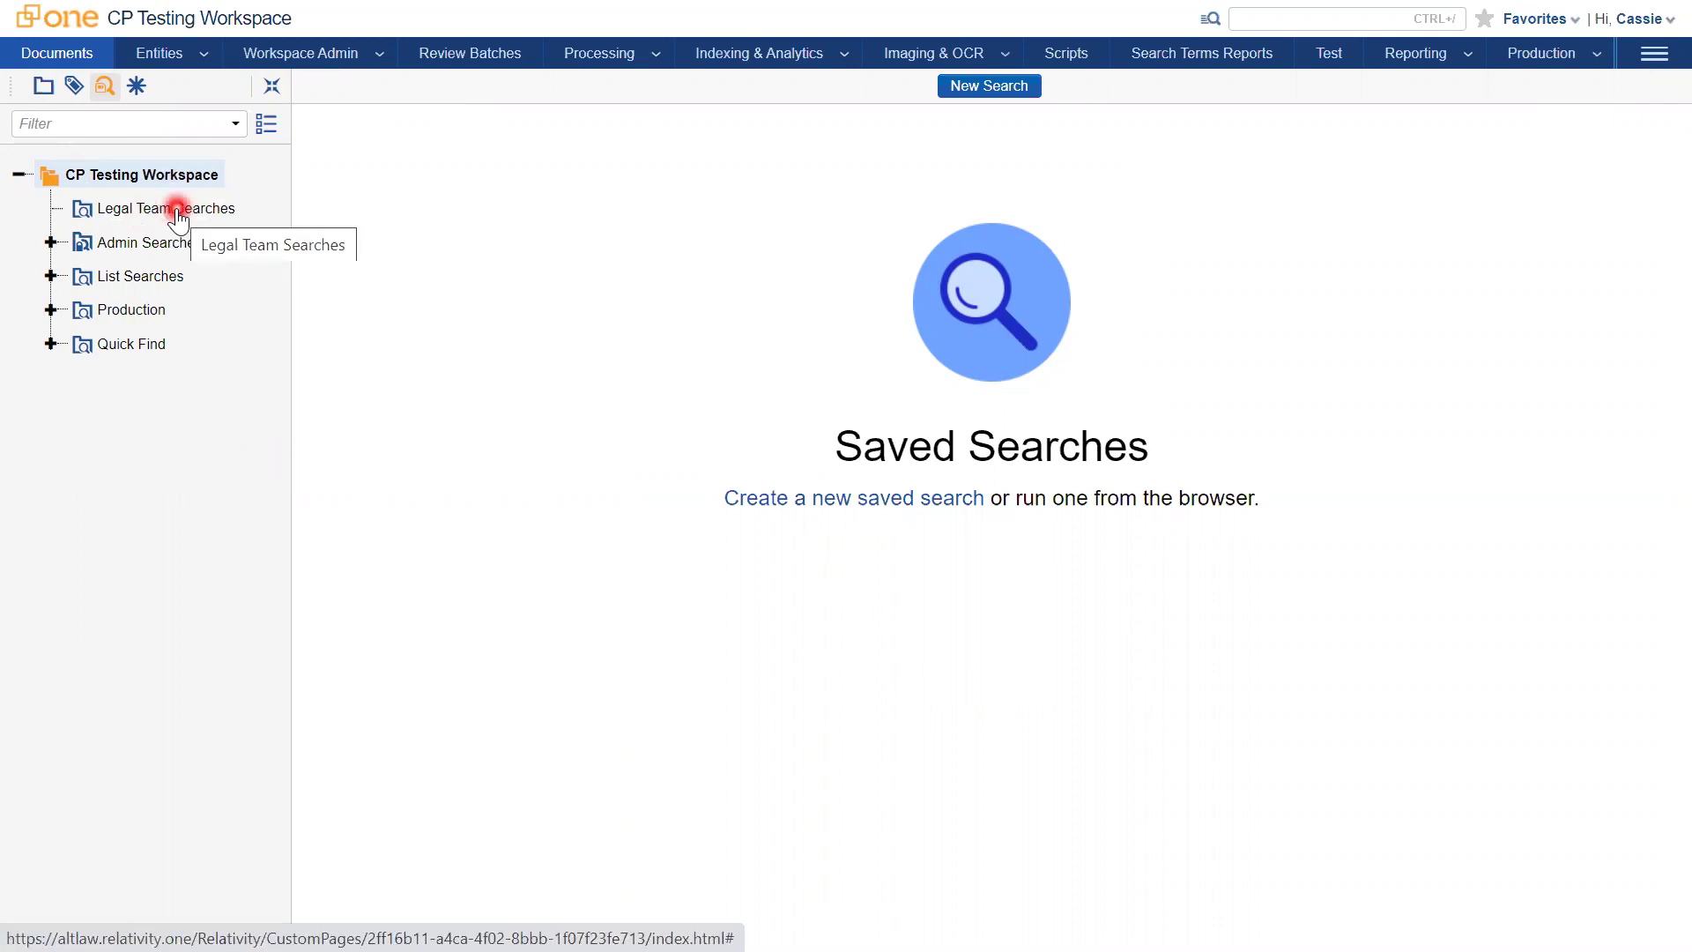
Step: Create a 'CP' subfolder under 'Legal Team Searches'
left_click(179, 211)
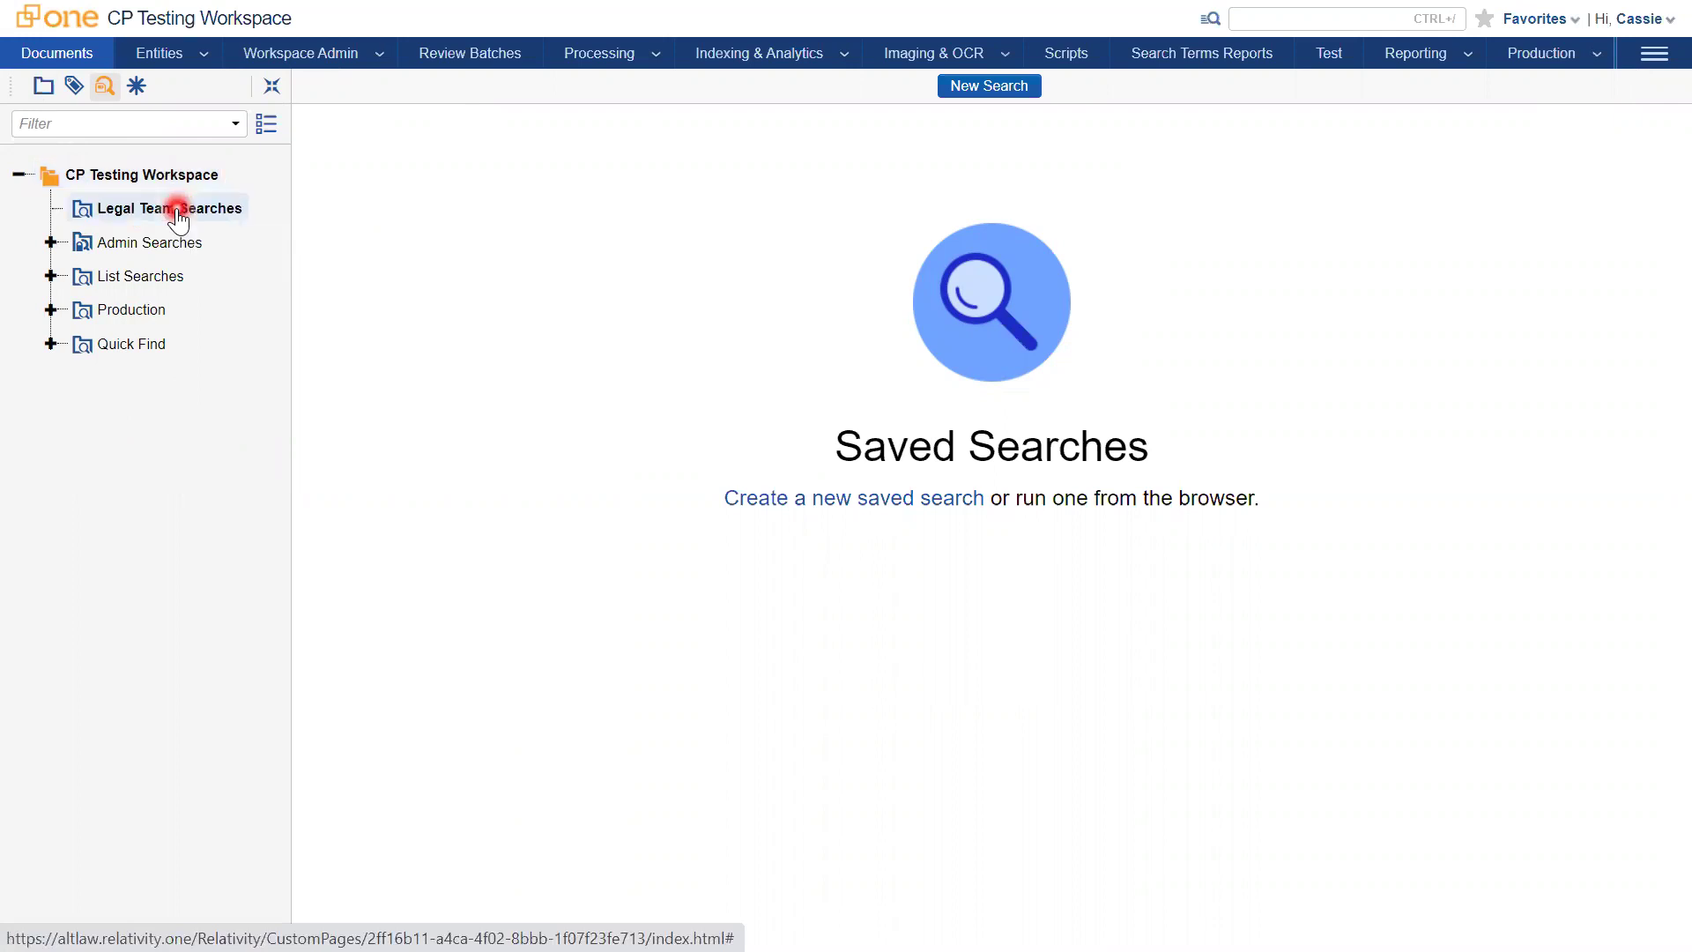
right_click(178, 216)
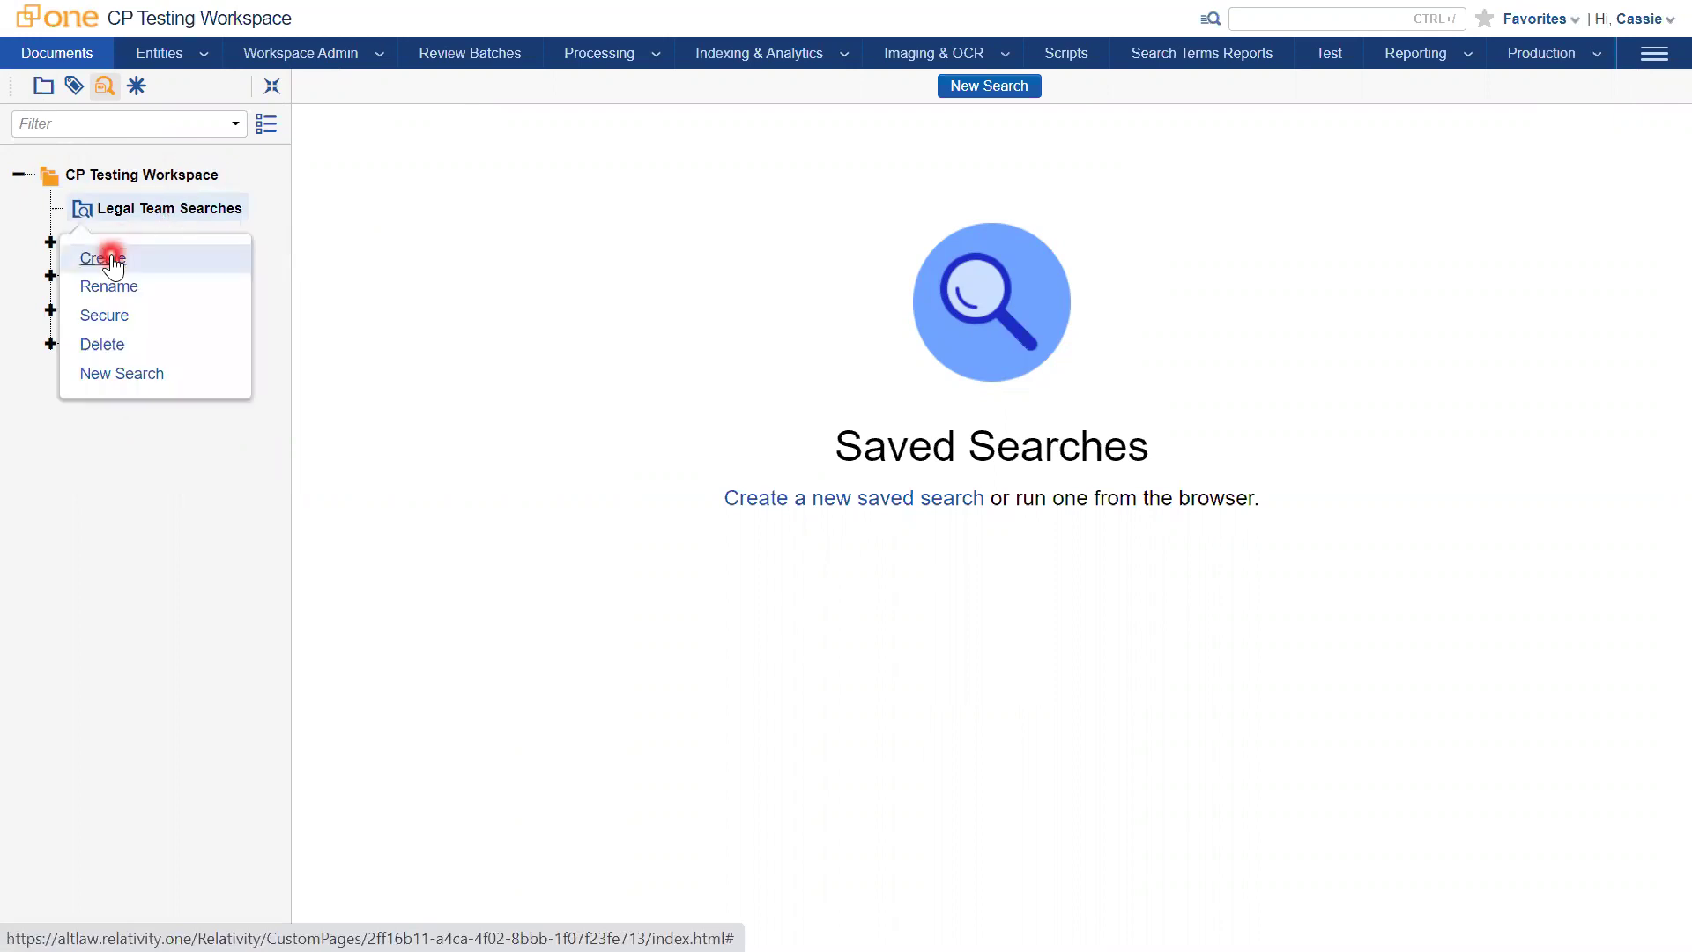
left_click(111, 261)
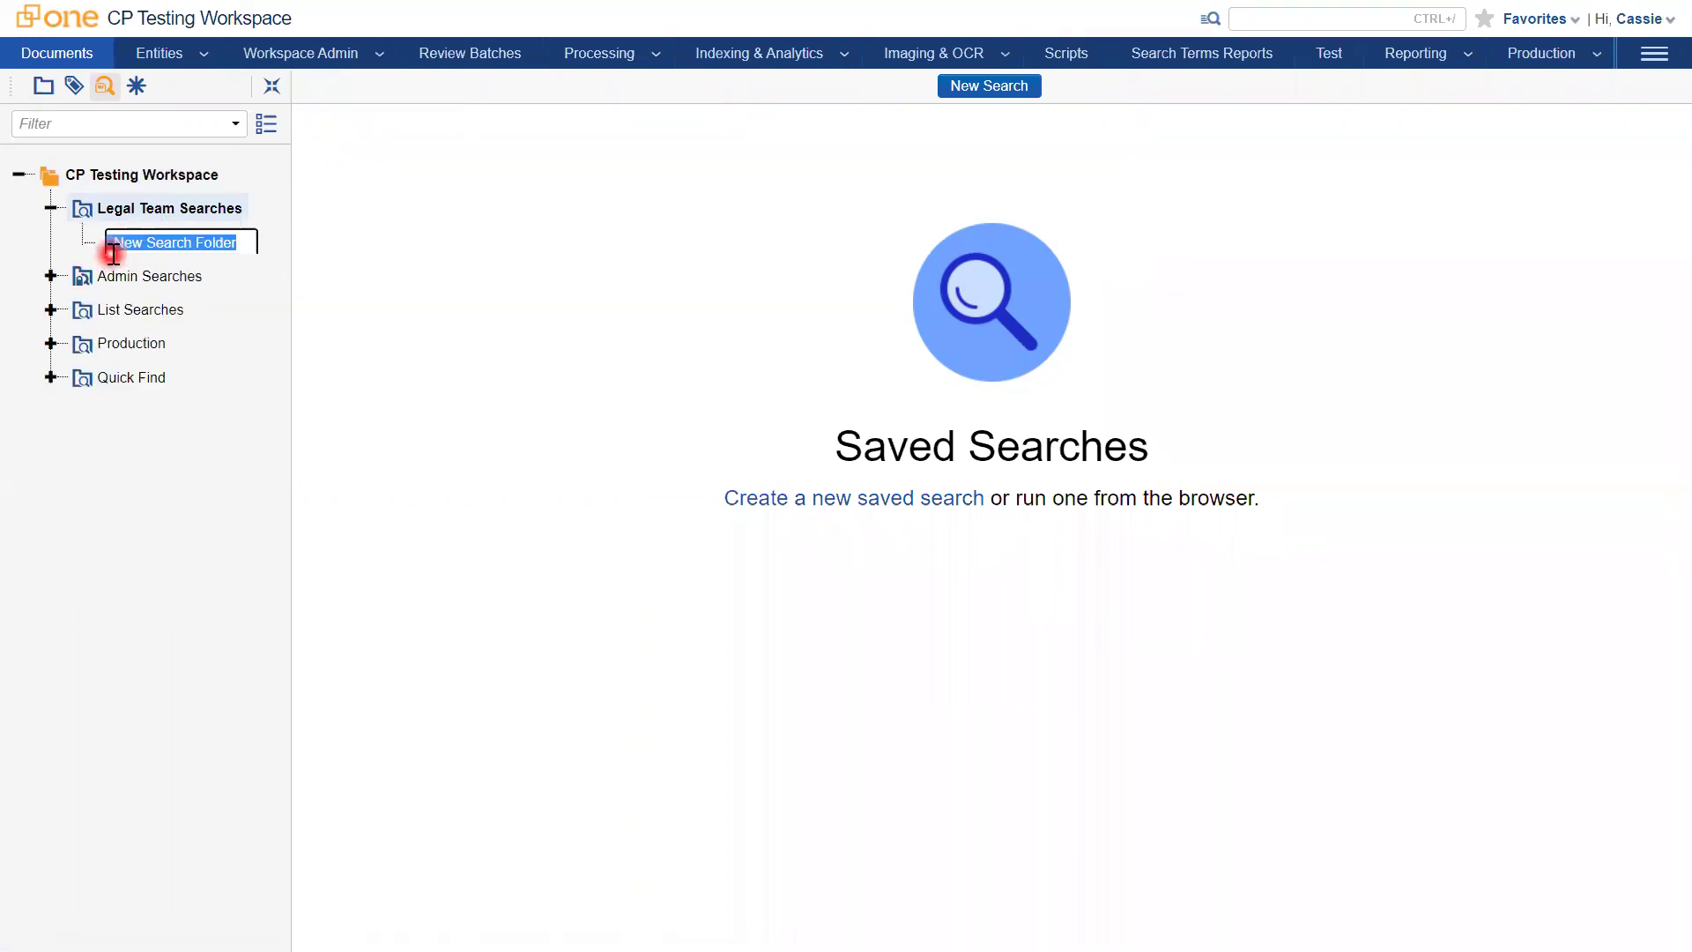
type("C")
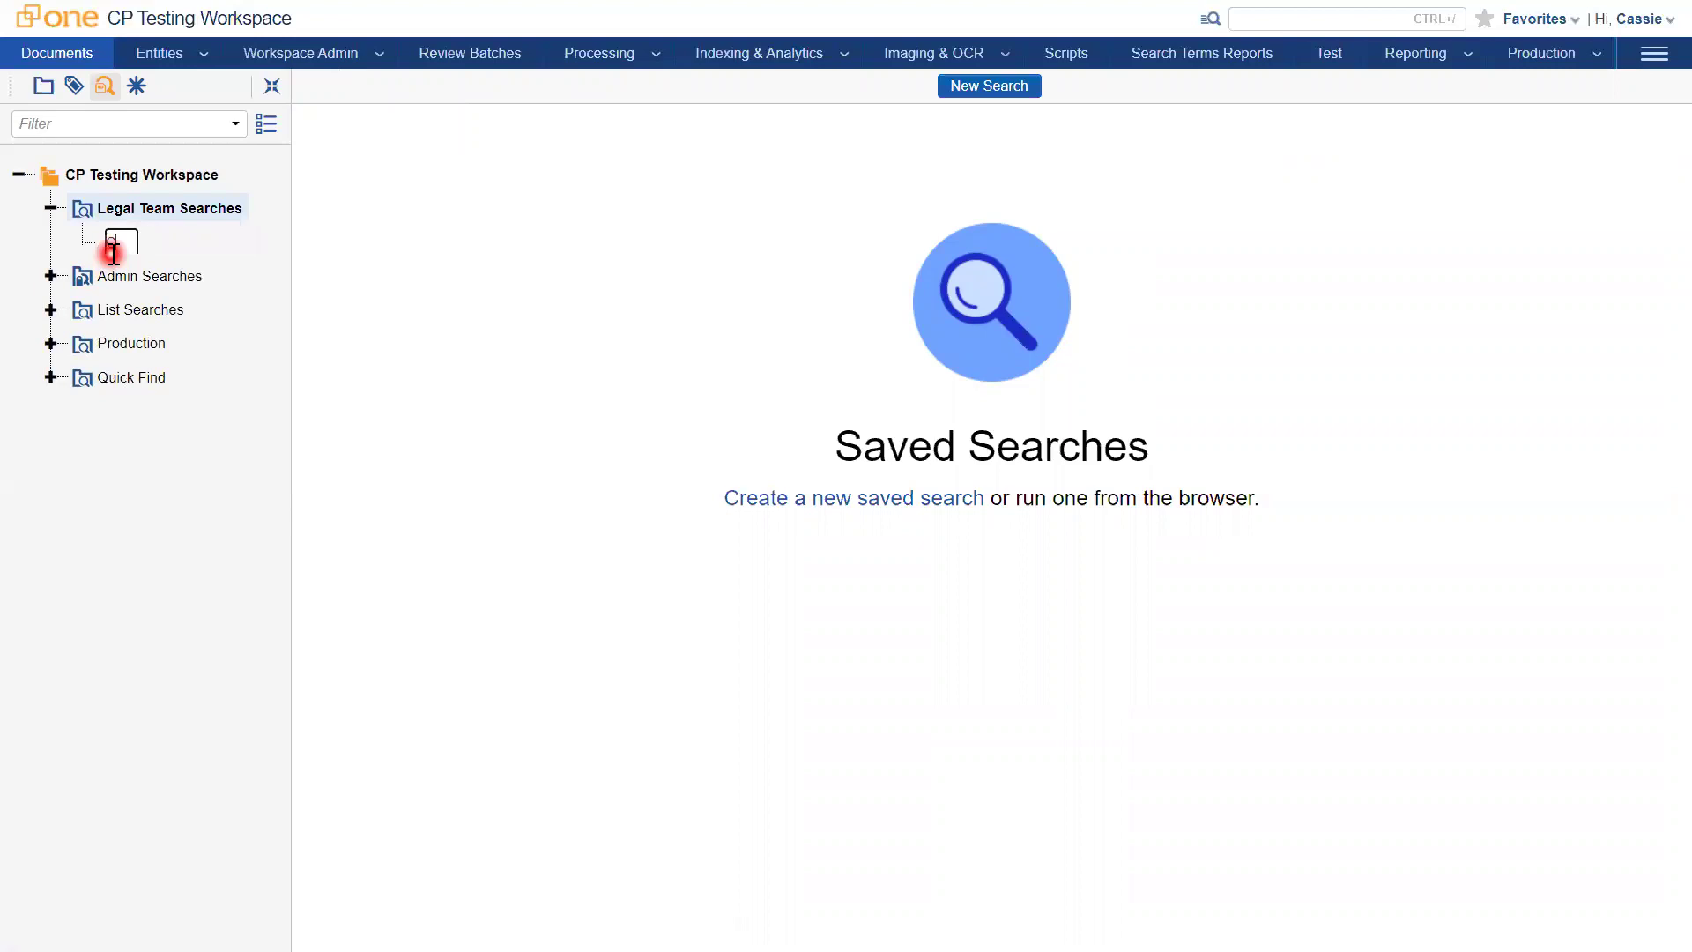
type("P")
key("Return")
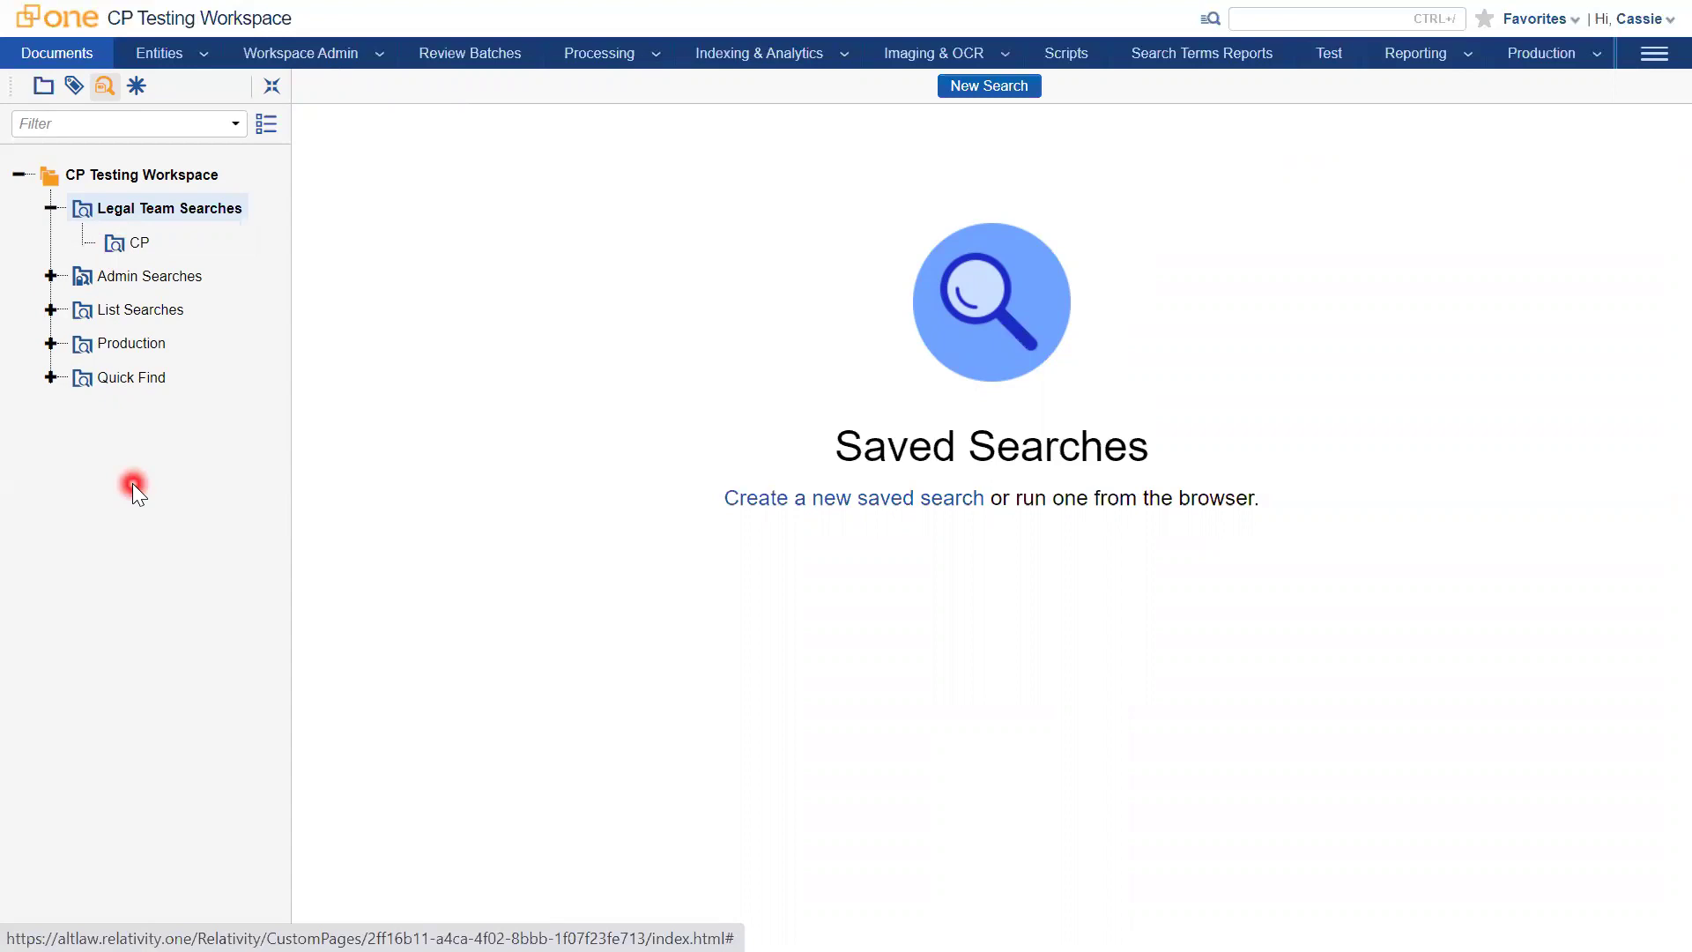
Step: Save and run a new search named 'Test Search 01' in the CP folder
left_click(125, 246)
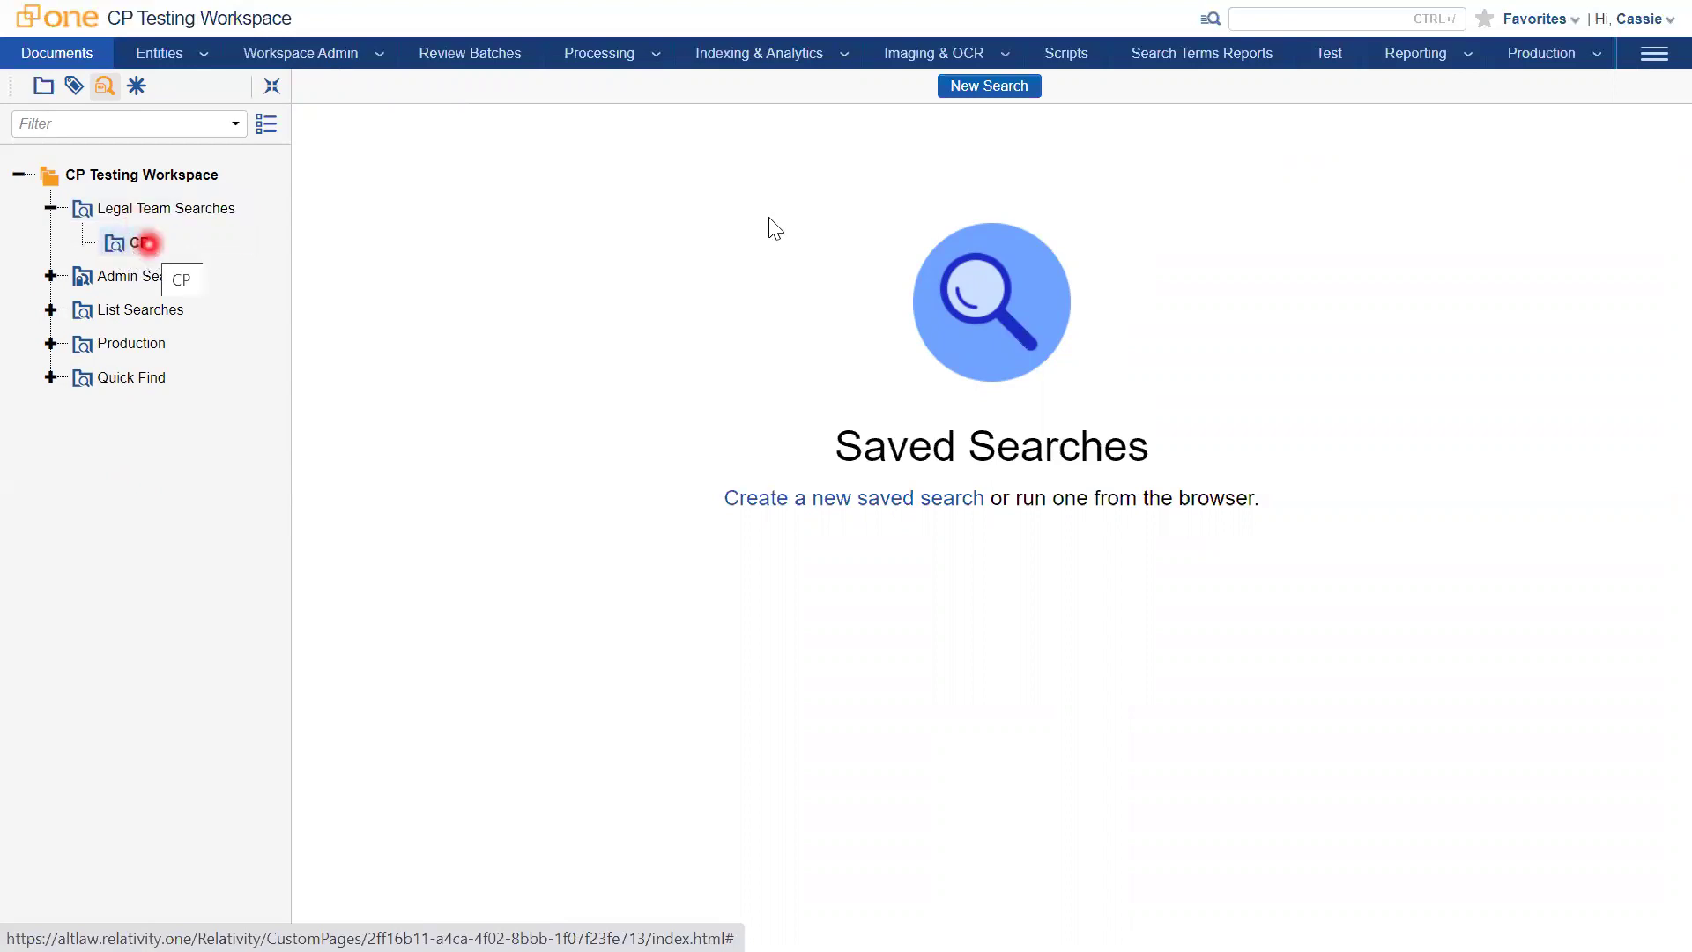
left_click(990, 86)
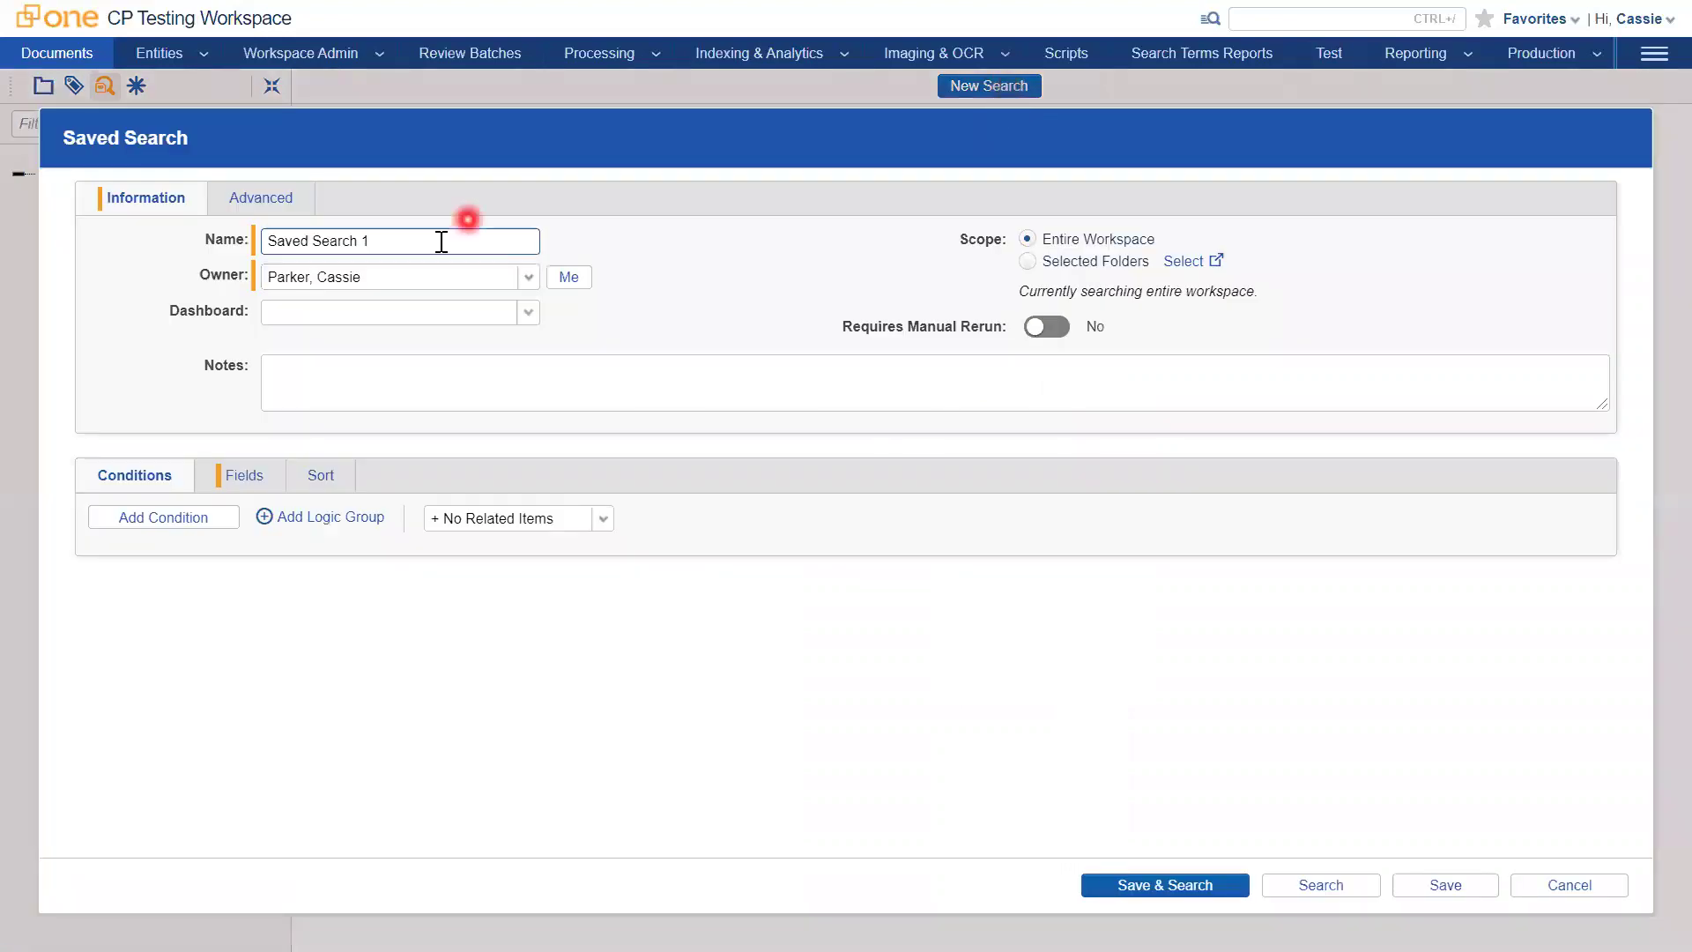
key("ctrl+a")
type("Test ")
type("Search 01")
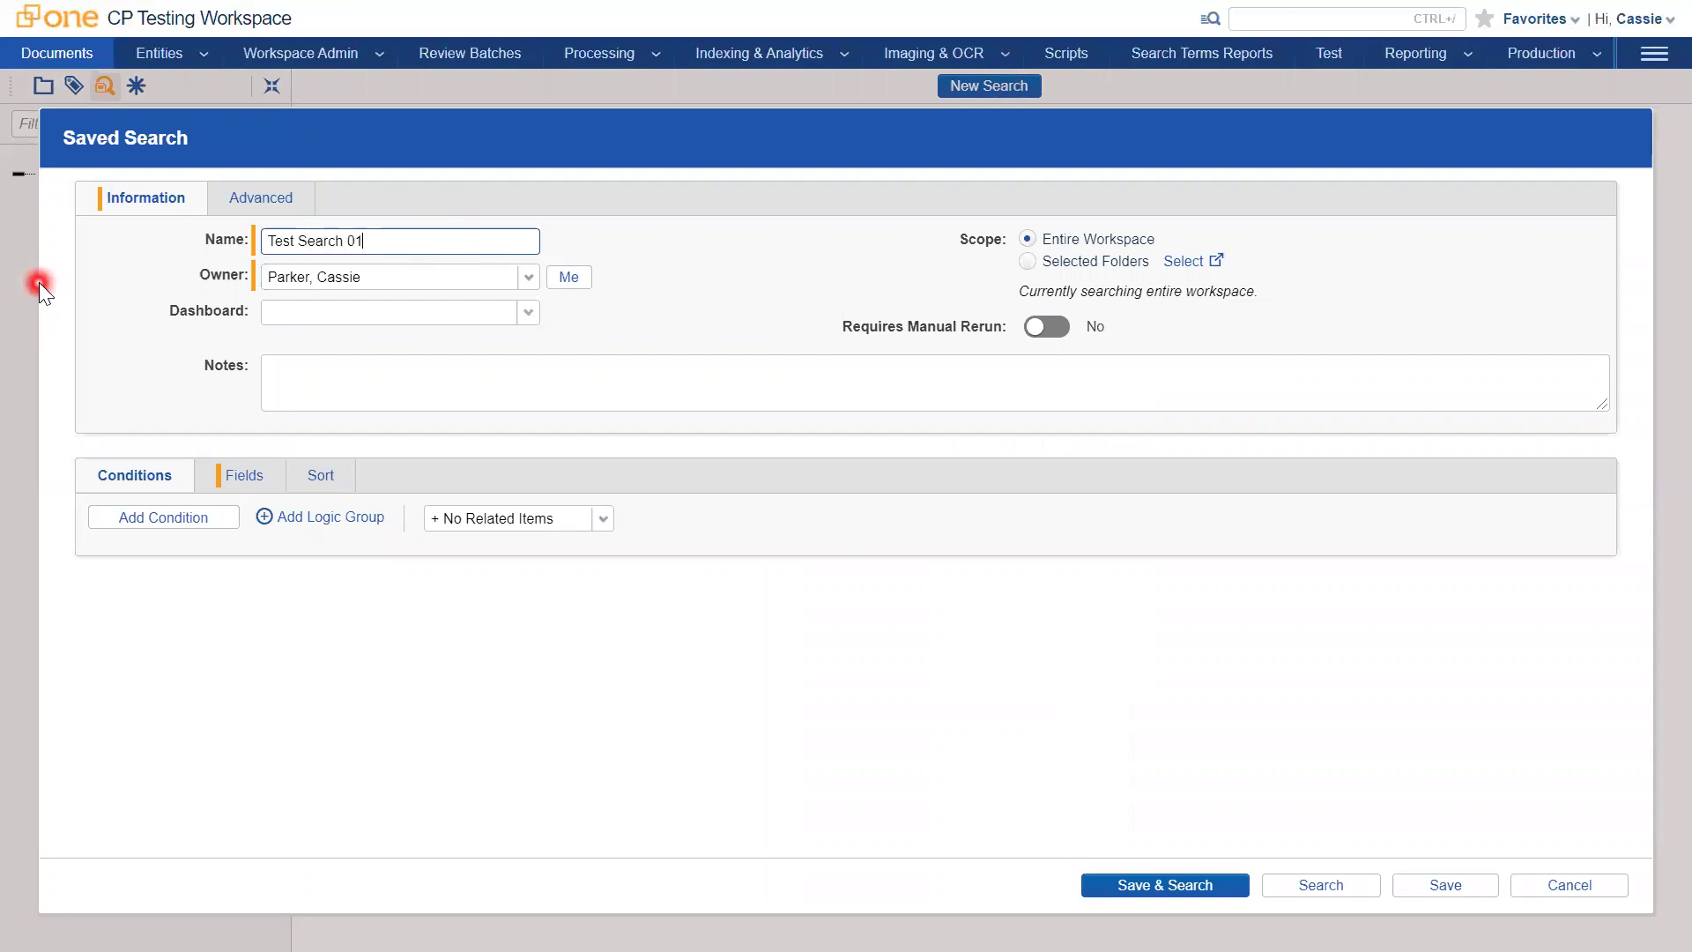
left_click(1146, 887)
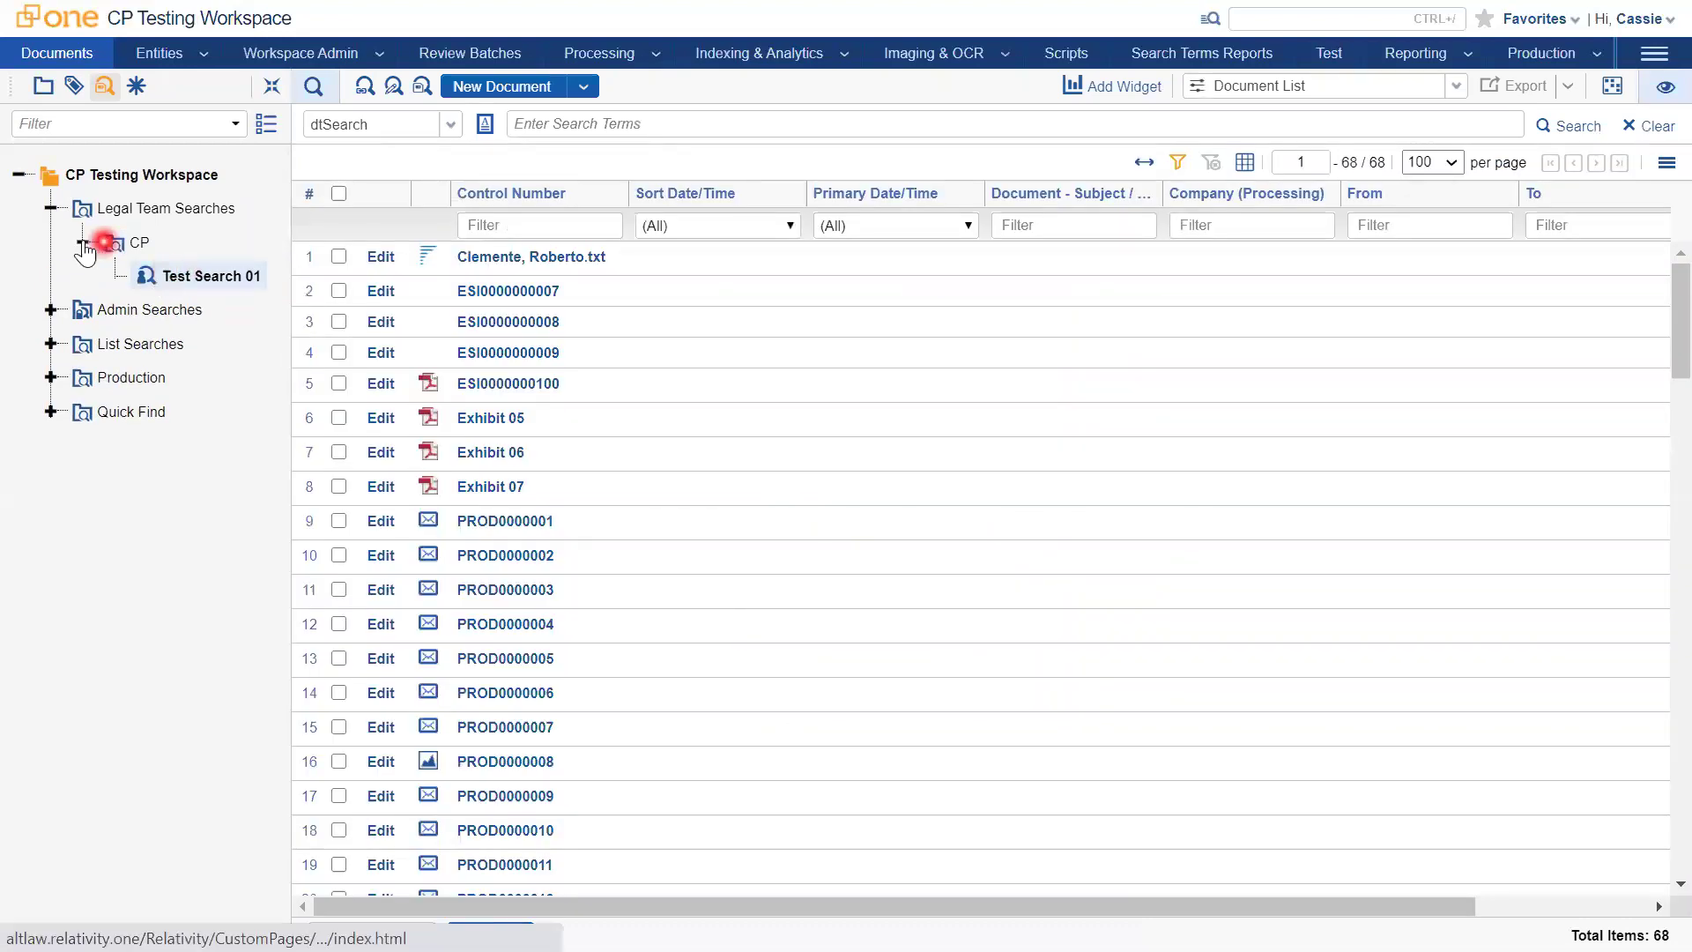
Step: Expand CP and select 'Test Search 01' to view its 68 documents
left_click(82, 244)
left_click(82, 243)
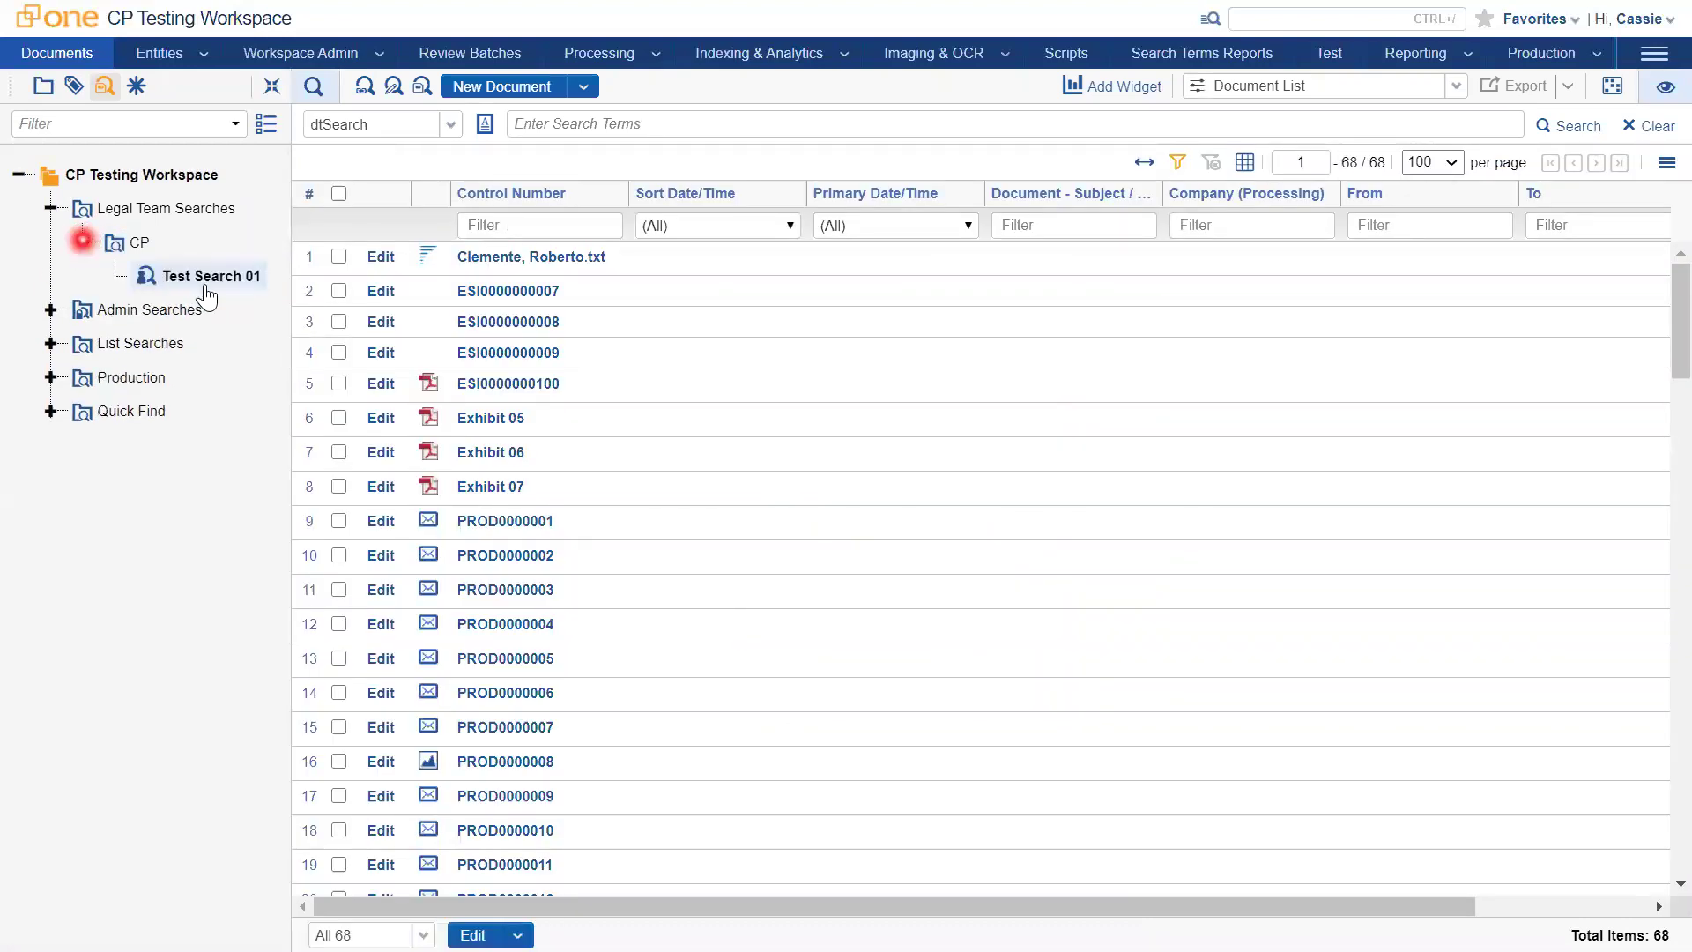
left_click(202, 285)
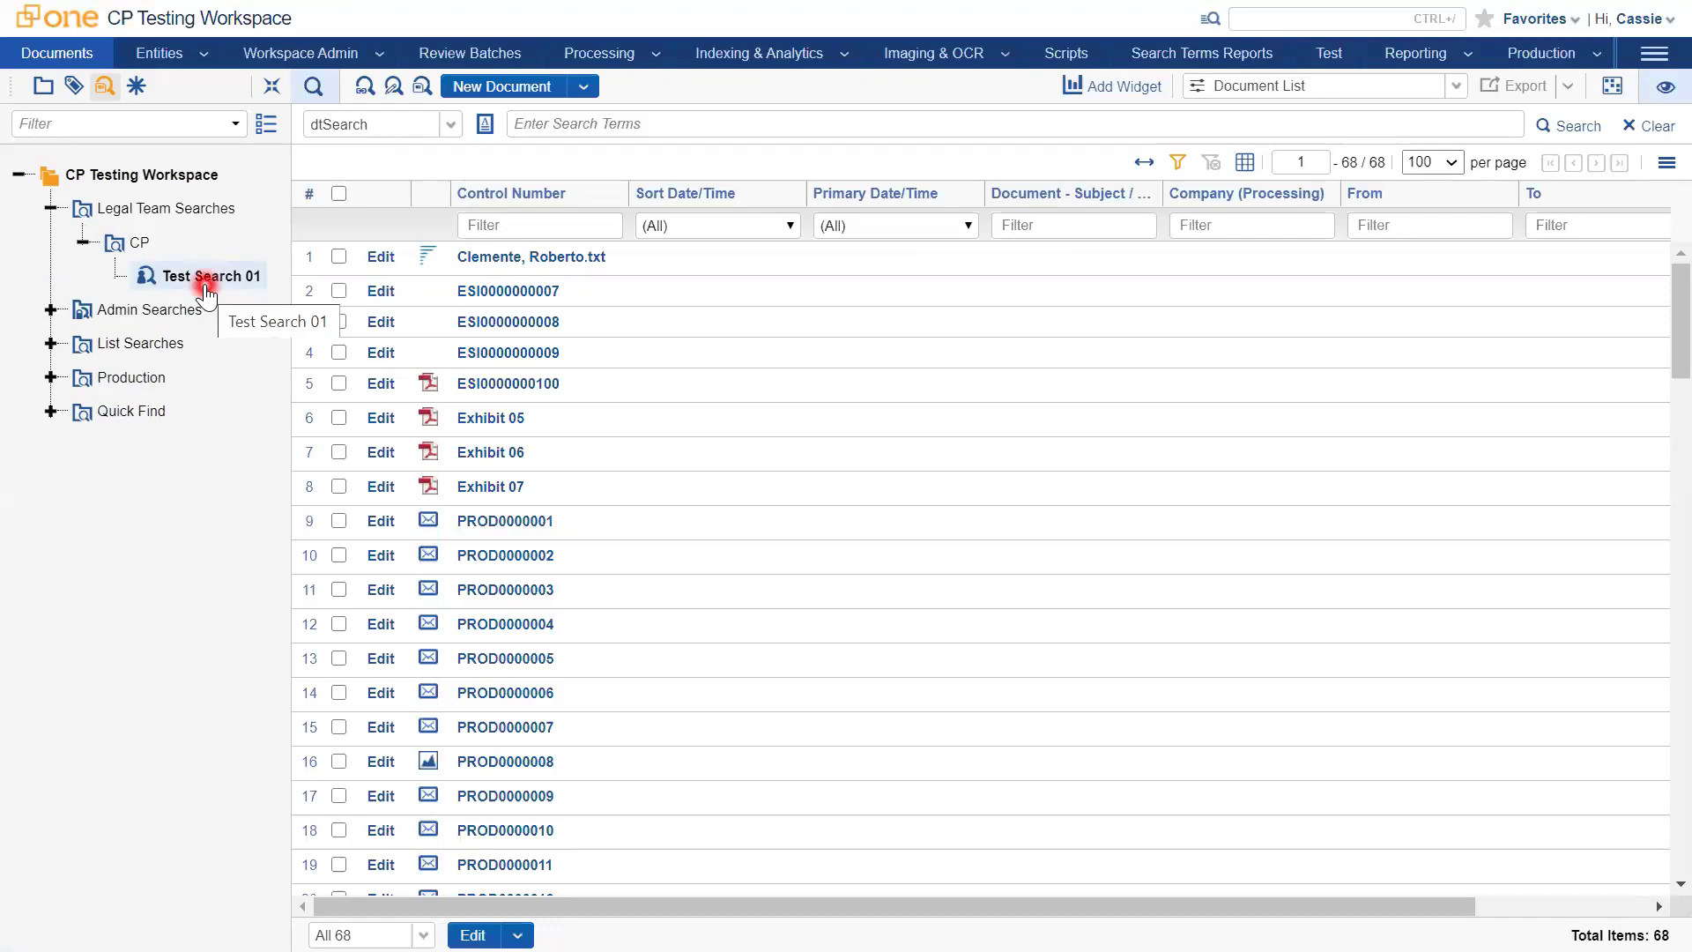
Step: Save and run a second search named 'Test Search 02' in the CP folder
left_click(134, 247)
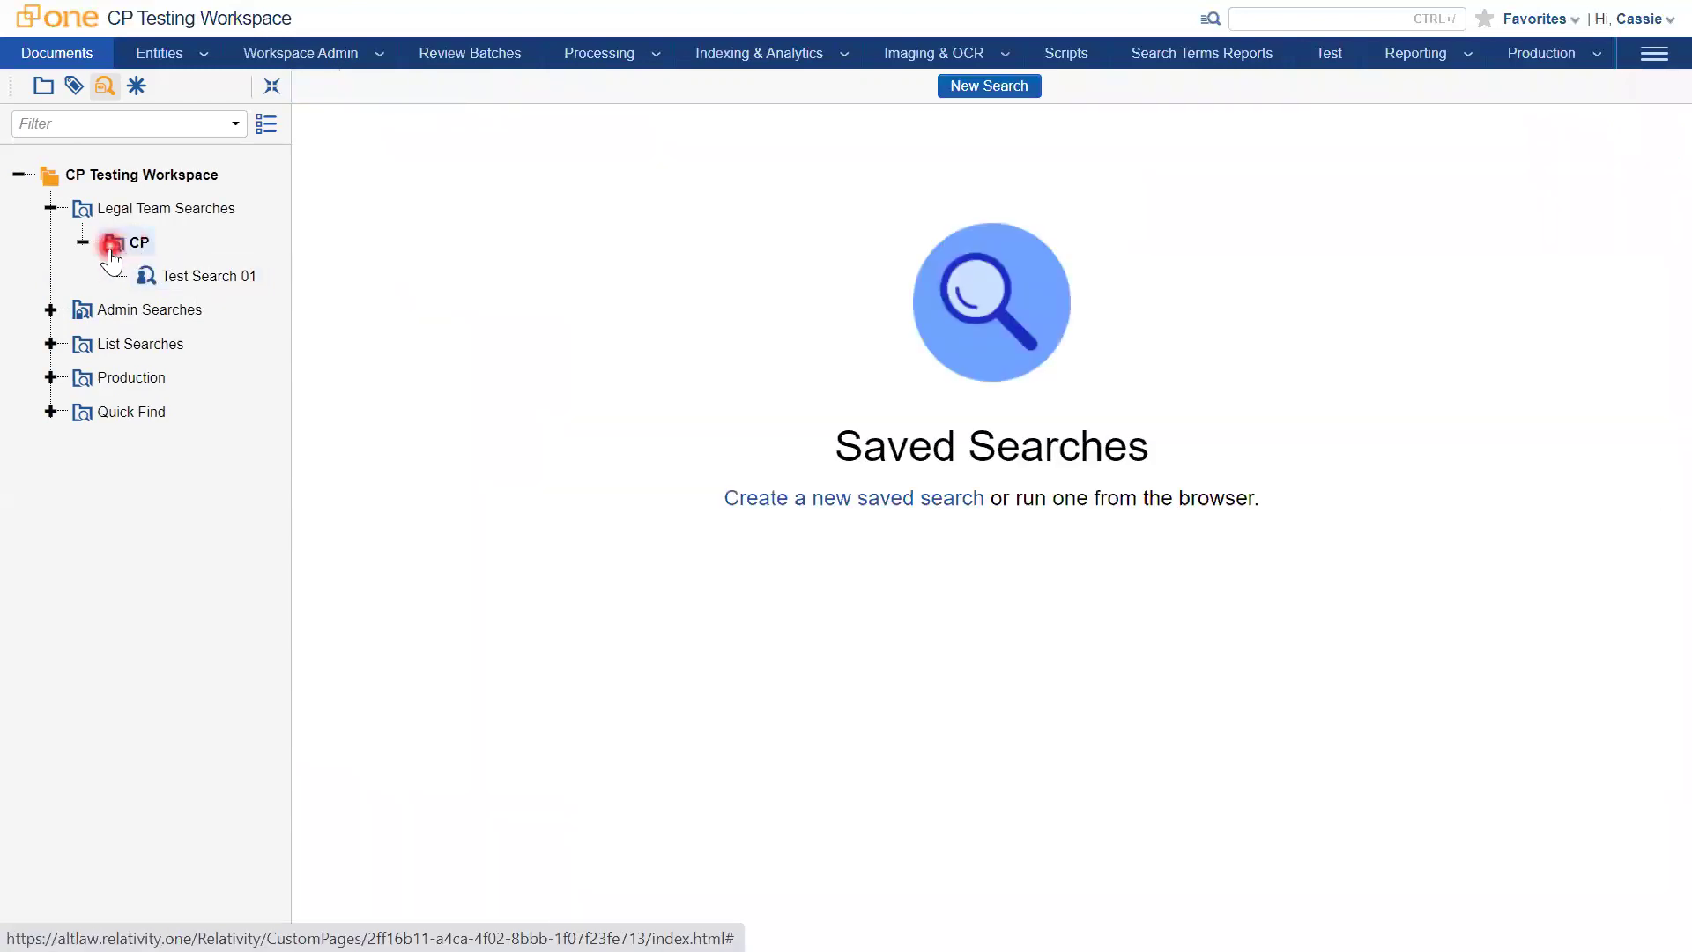
left_click(957, 503)
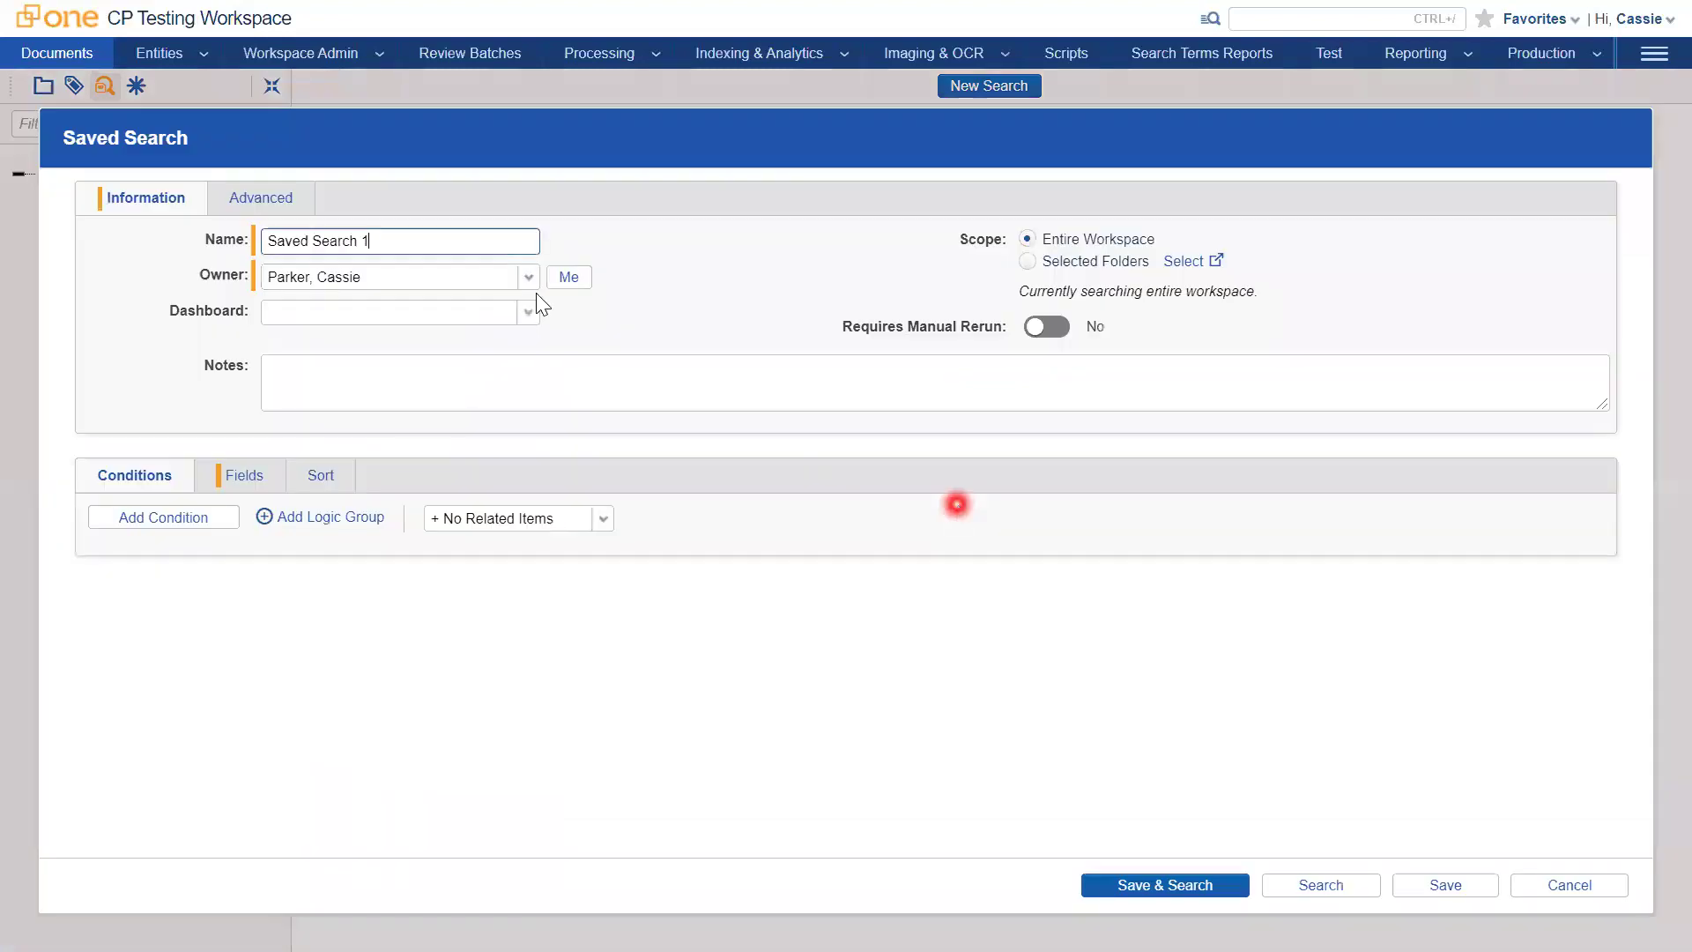
left_click_drag(455, 239, 141, 239)
type("Test")
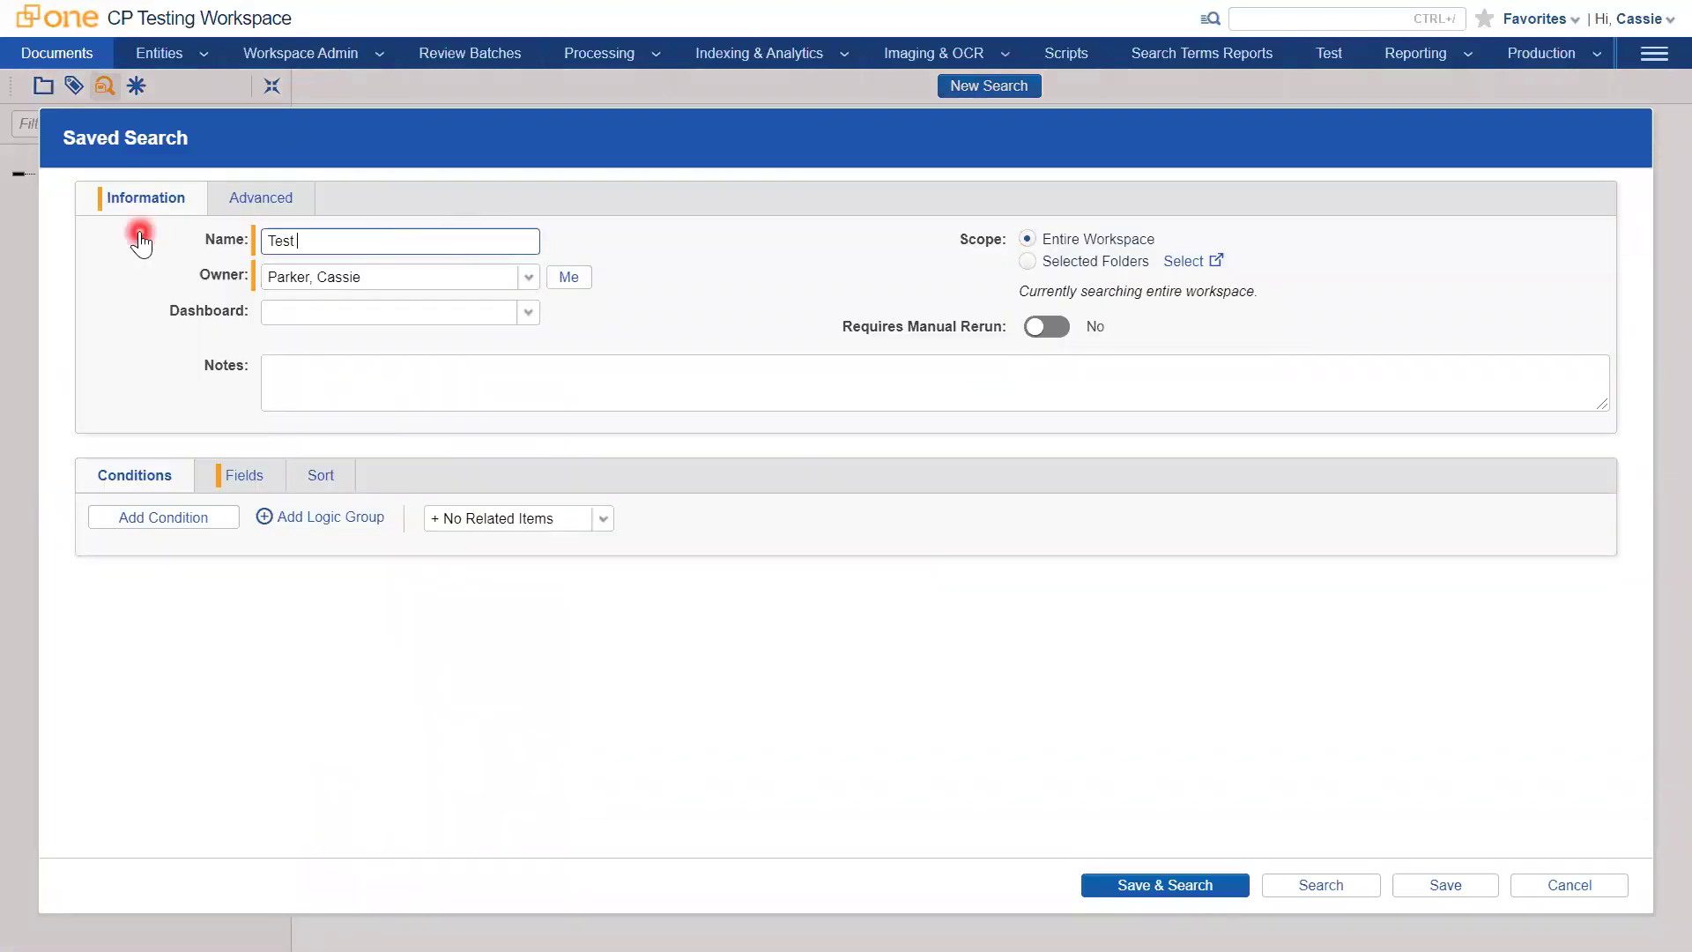
type(" Search 02")
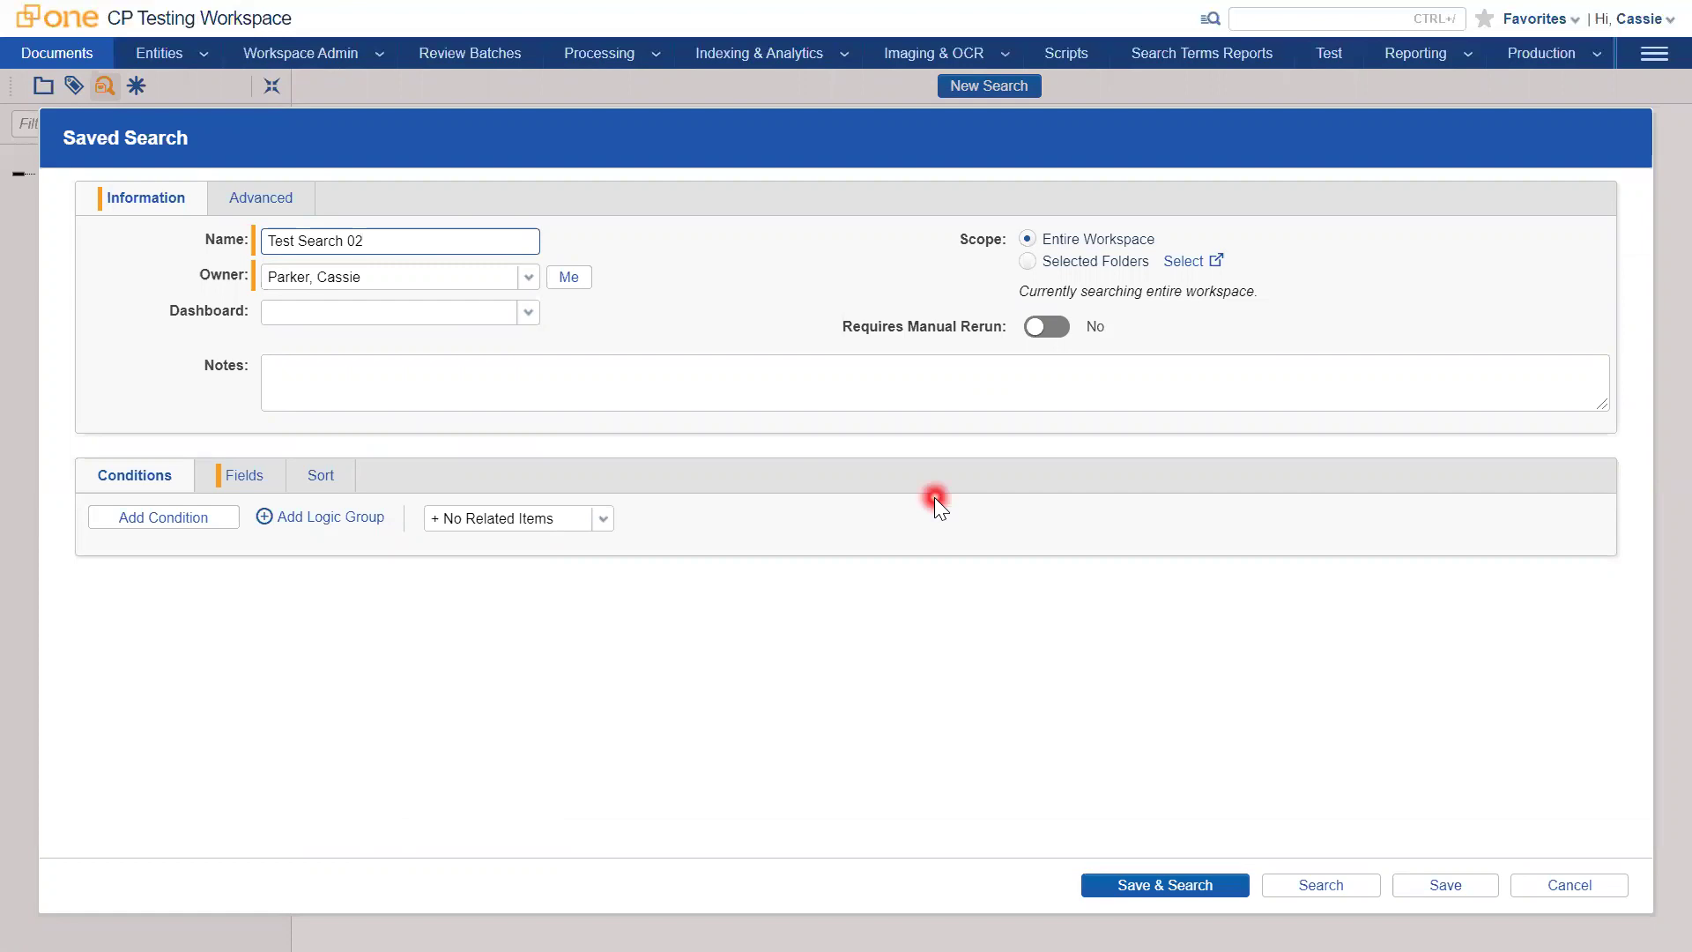
left_click(1134, 885)
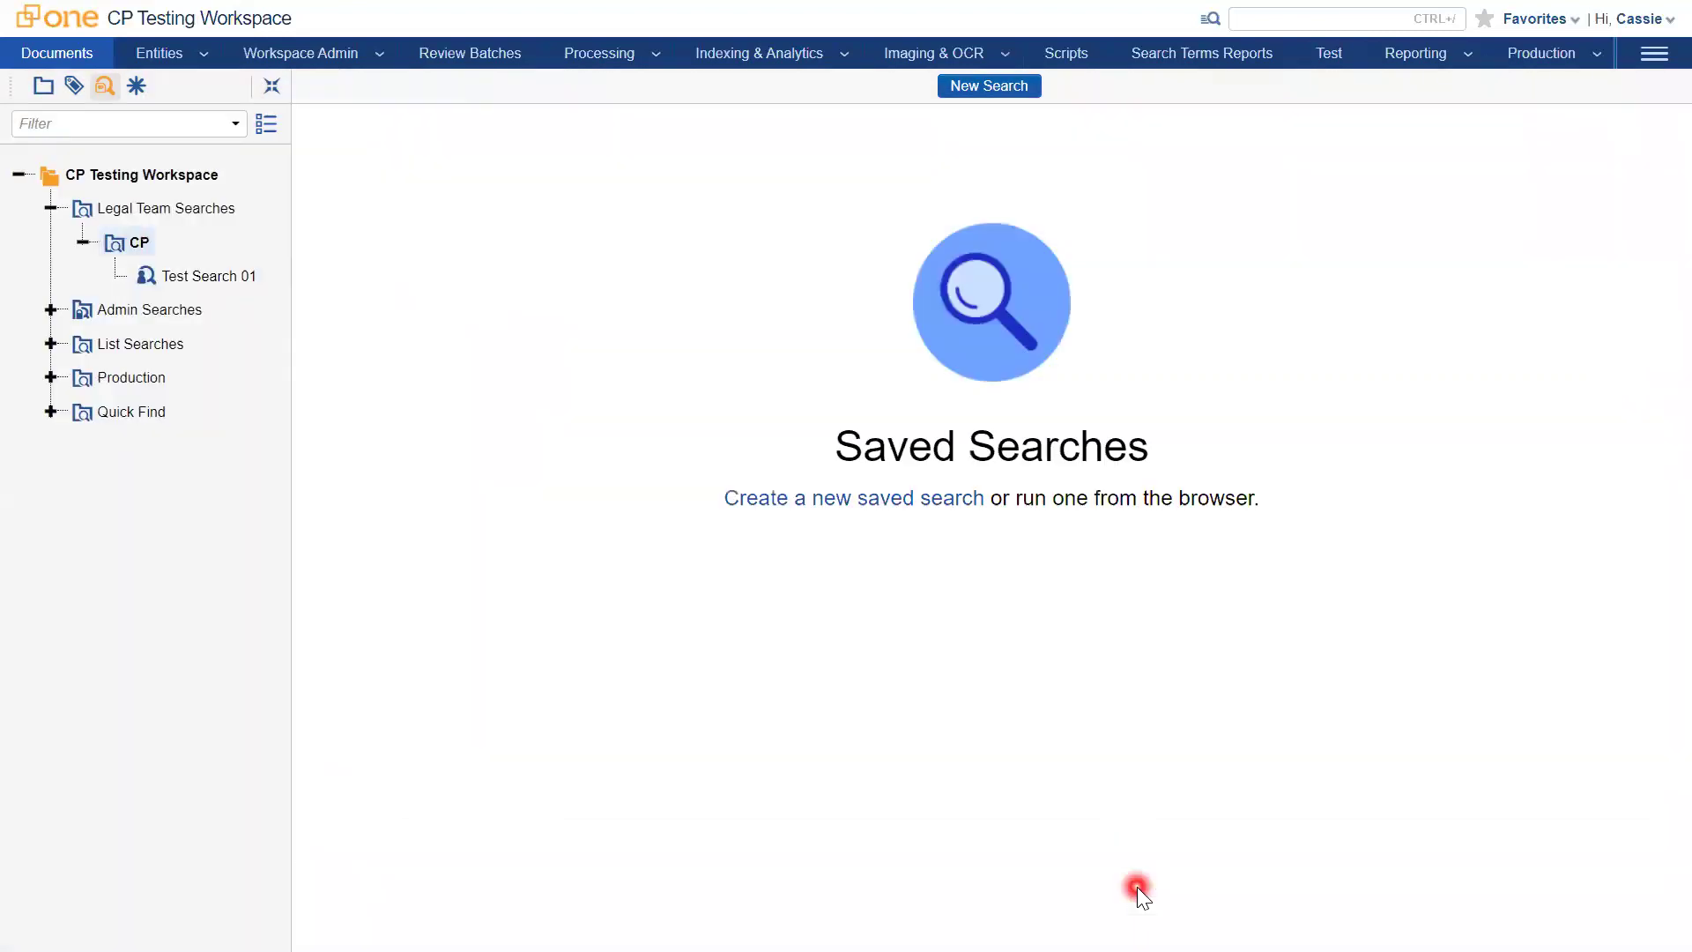